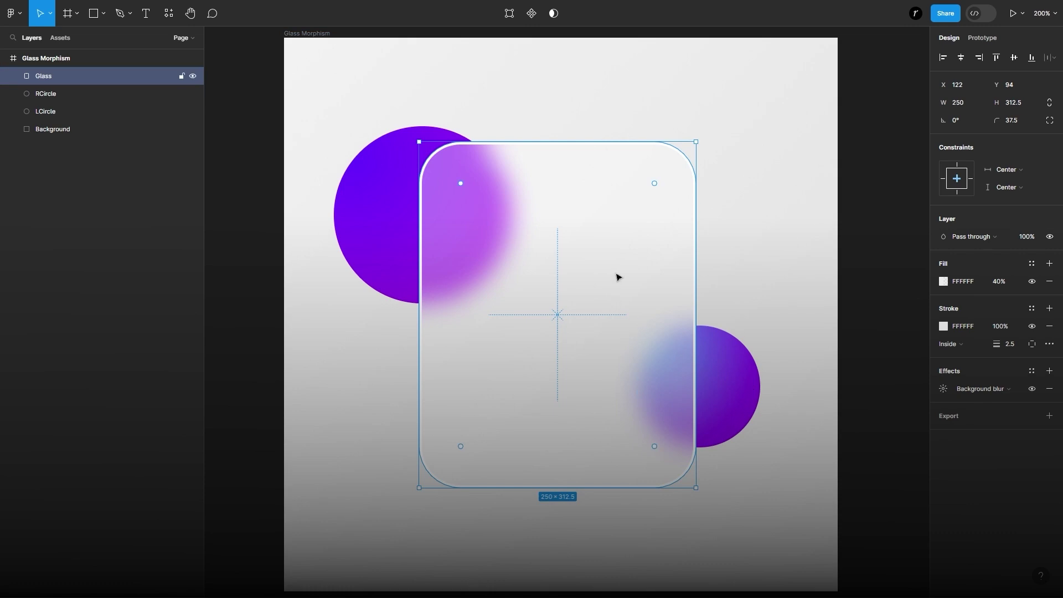
# Step: Switch to Rive and place the imported pasted.svg asset on the artboard
pyautogui.moveTo(618, 277)
pyautogui.mouseDown()
pyautogui.moveTo(583, 261)
pyautogui.moveTo(581, 244)
pyautogui.moveTo(641, 258)
pyautogui.moveTo(633, 285)
pyautogui.moveTo(588, 297)
pyautogui.moveTo(576, 266)
pyautogui.moveTo(612, 256)
pyautogui.moveTo(633, 277)
pyautogui.mouseUp()
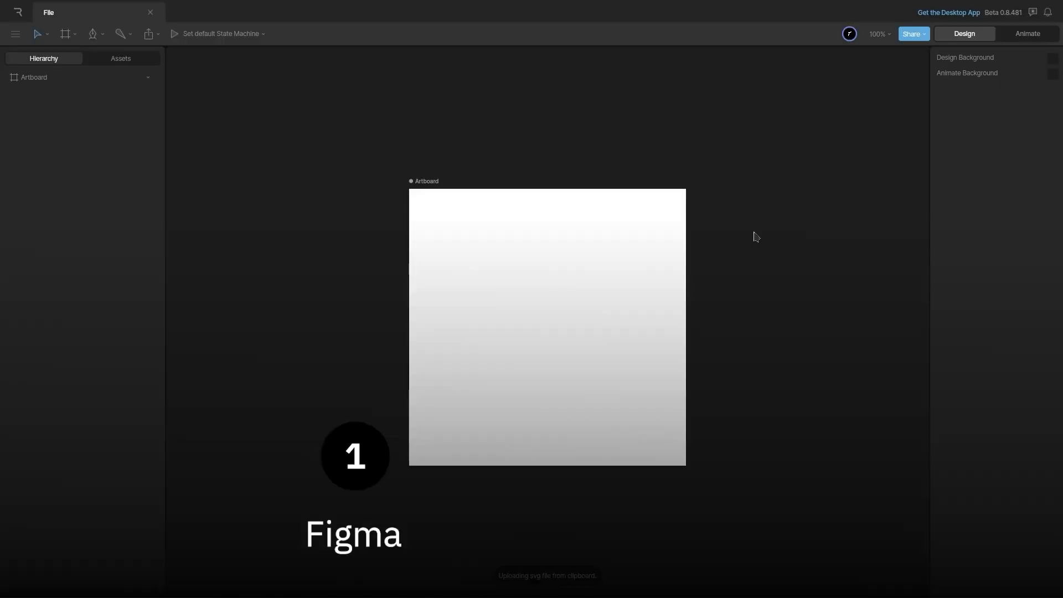
pyautogui.click(85, 102)
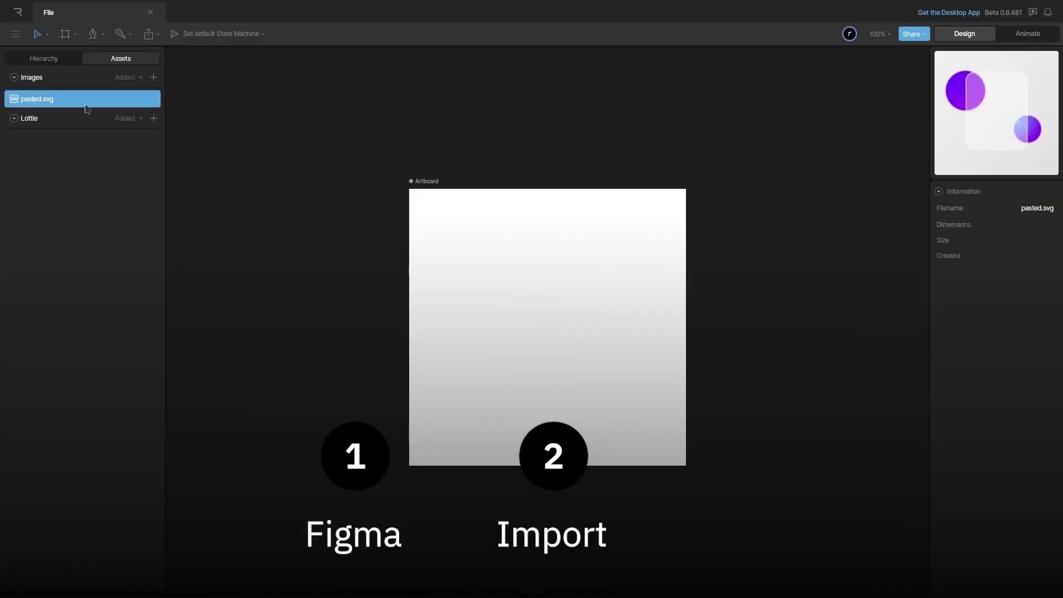
pyautogui.moveTo(86, 108); pyautogui.dragTo(502, 266)
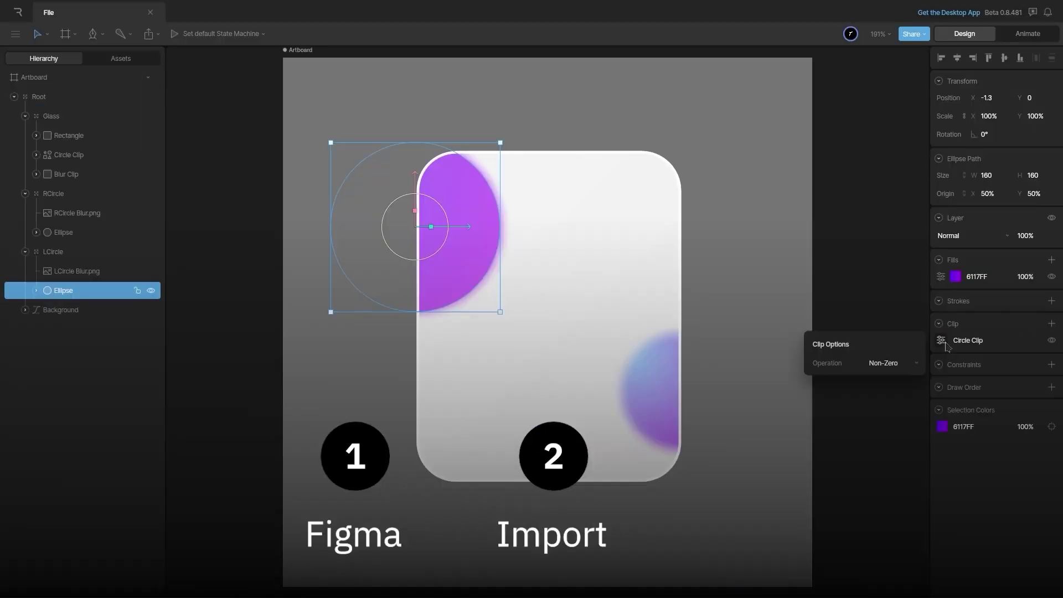
# Step: Change the clip operation of the LCircle group's Ellipse, and remove the fill from the Circle Clip rectangle
pyautogui.click(897, 362)
pyautogui.click(883, 380)
pyautogui.click(80, 157)
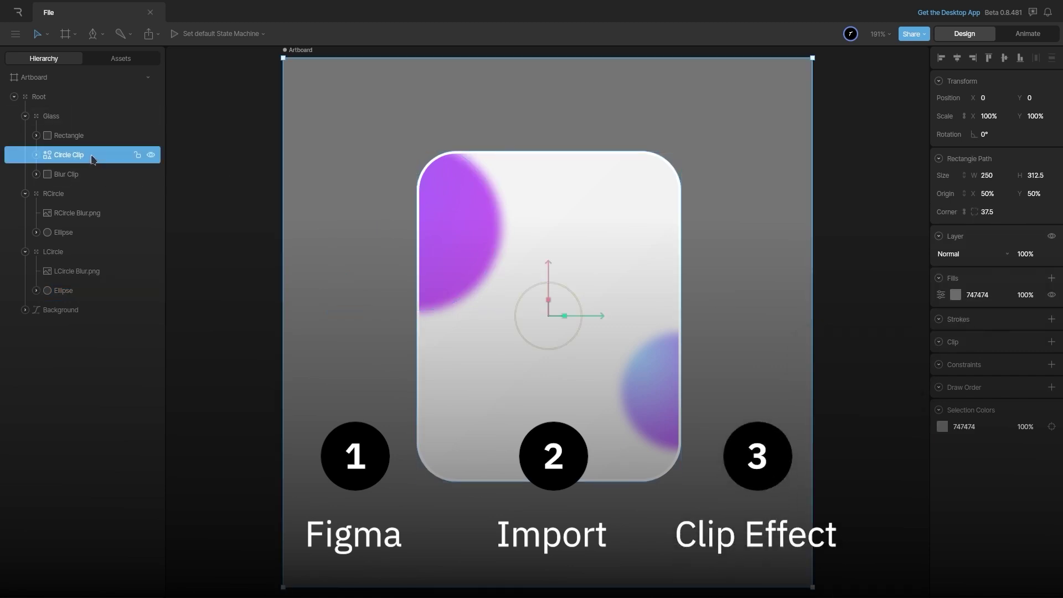
pyautogui.click(1051, 295)
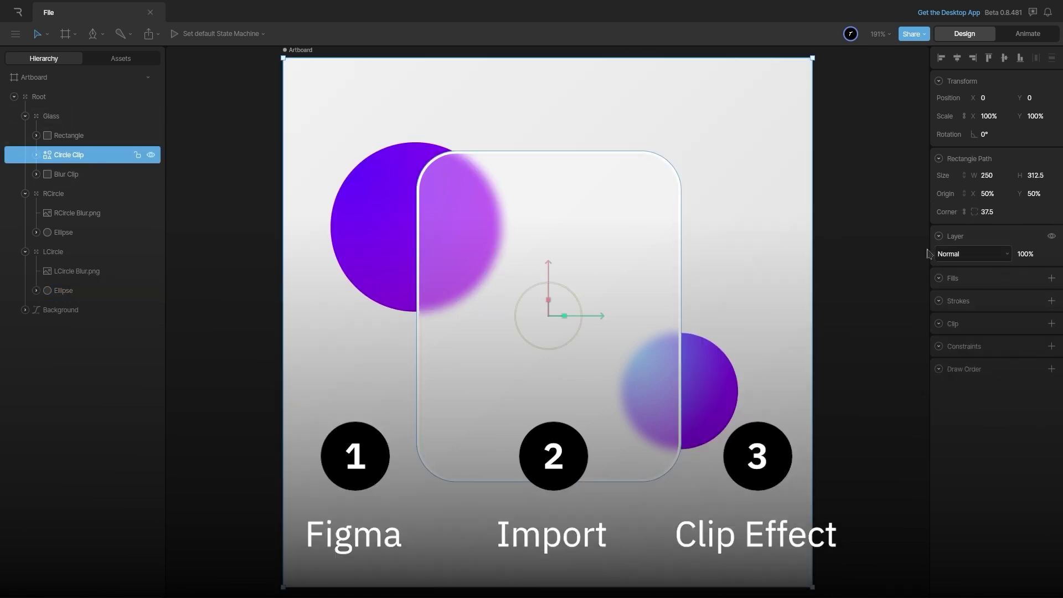
pyautogui.click(858, 224)
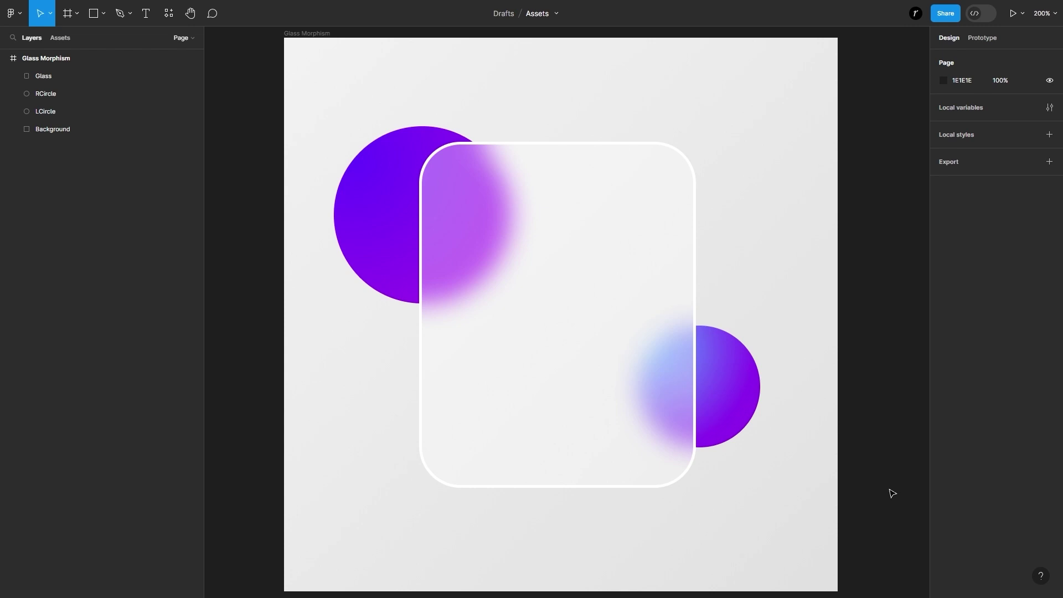
# Step: In Figma, shift the Glass rectangle to X 138 to preview its background blur, and inspect the two circle layers
pyautogui.click(641, 332)
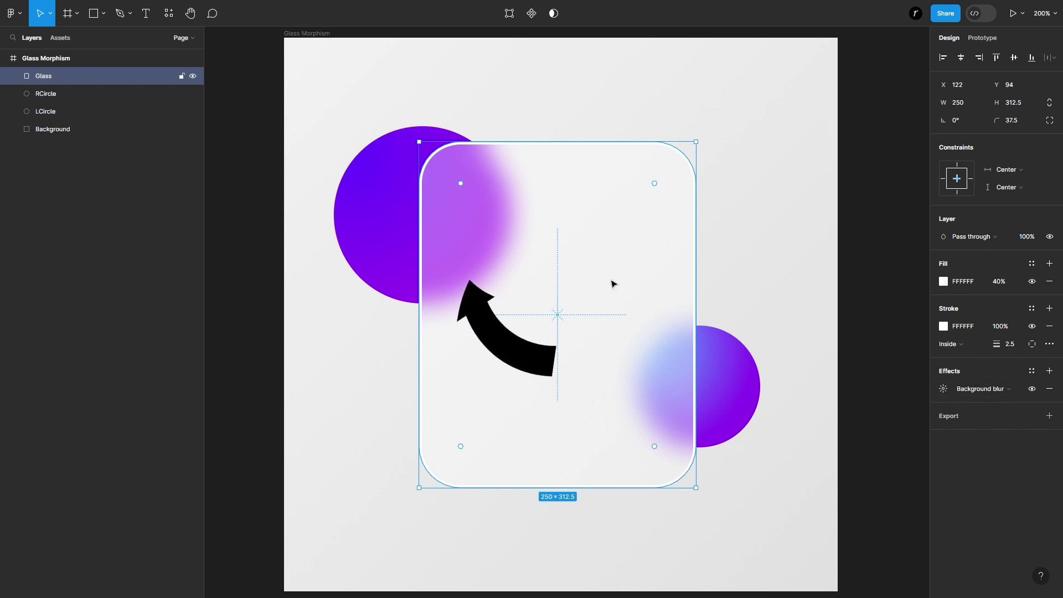
pyautogui.moveTo(612, 273)
pyautogui.mouseDown()
pyautogui.moveTo(572, 250)
pyautogui.moveTo(628, 253)
pyautogui.moveTo(640, 271)
pyautogui.moveTo(600, 299)
pyautogui.moveTo(572, 277)
pyautogui.moveTo(604, 259)
pyautogui.moveTo(631, 266)
pyautogui.moveTo(636, 279)
pyautogui.mouseUp()
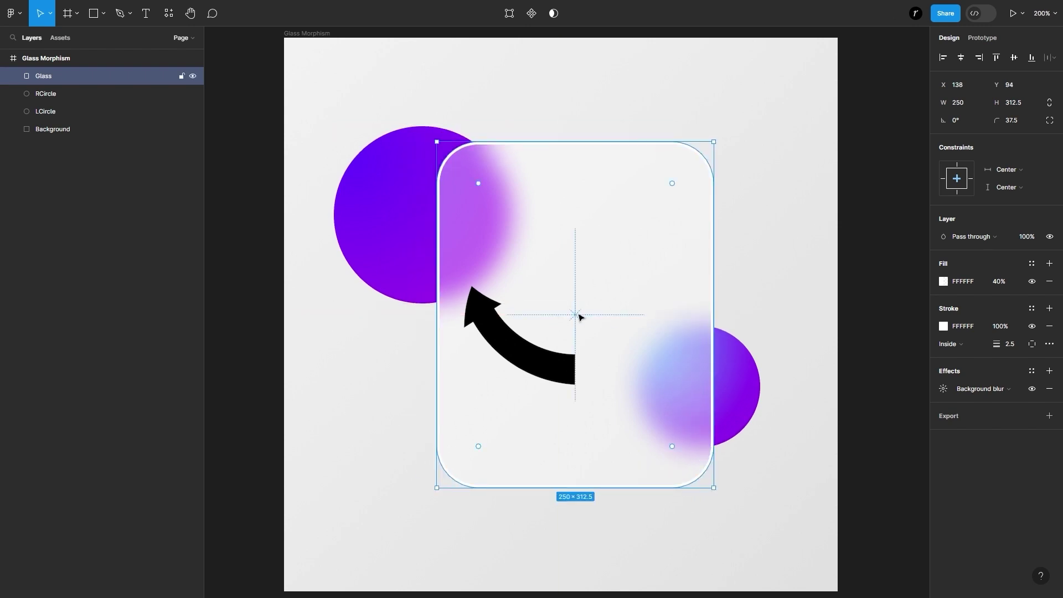
pyautogui.click(387, 240)
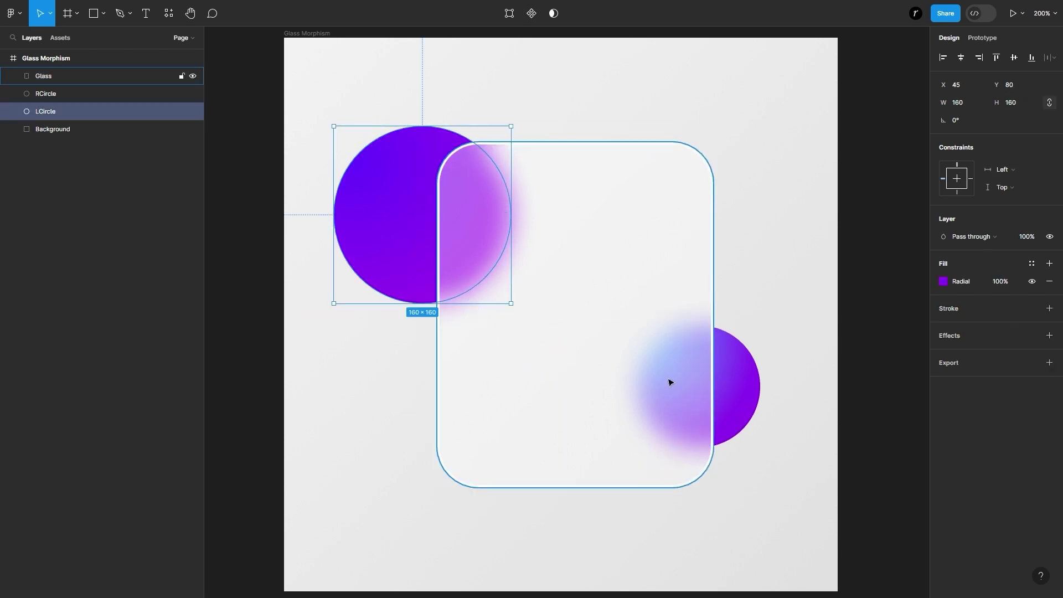
pyautogui.click(737, 394)
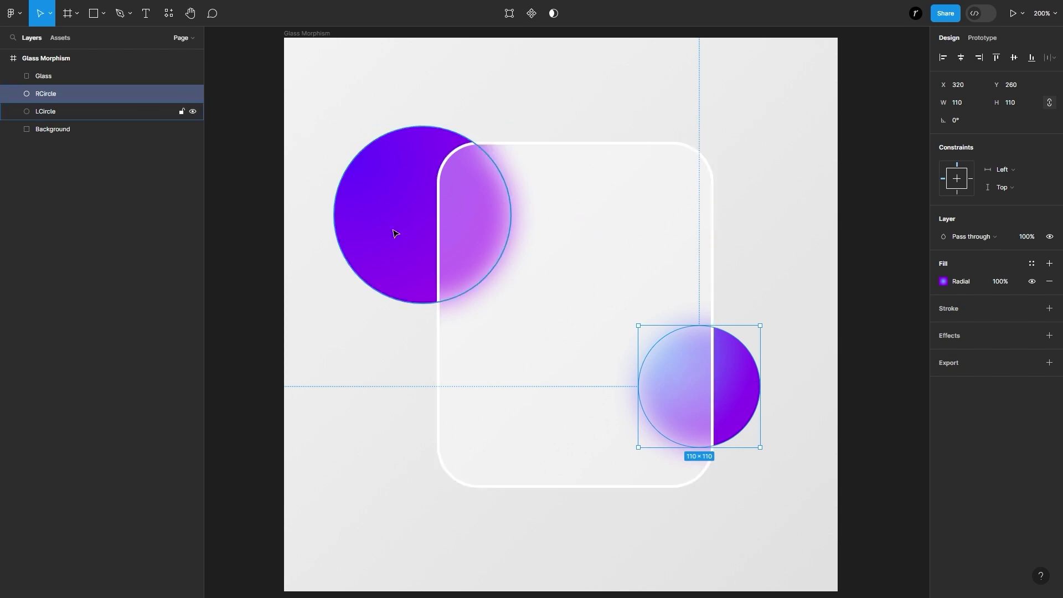
pyautogui.moveTo(253, 69); pyautogui.dragTo(772, 444)
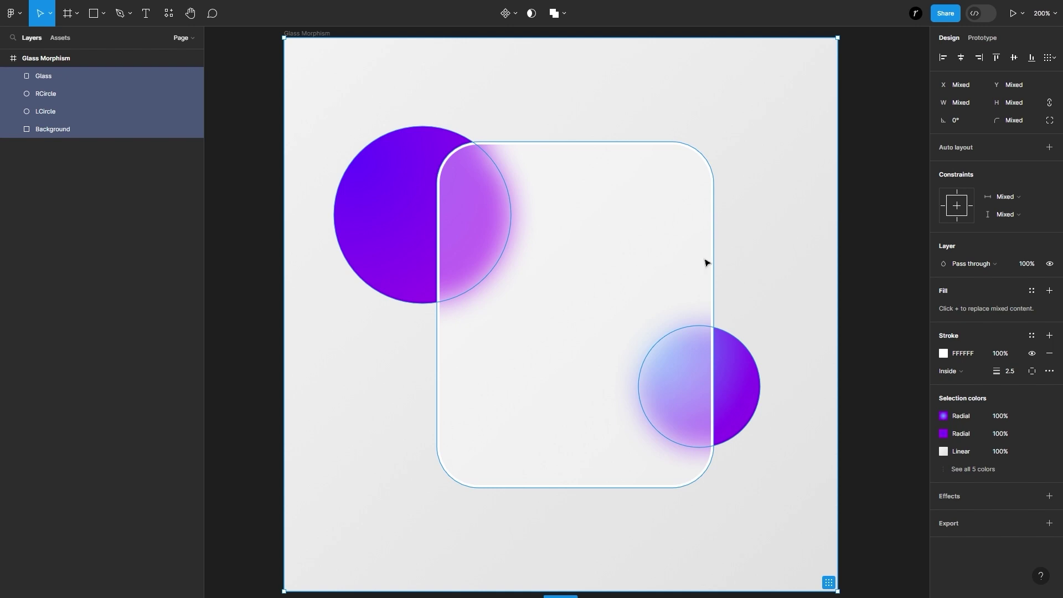
pyautogui.click(754, 397)
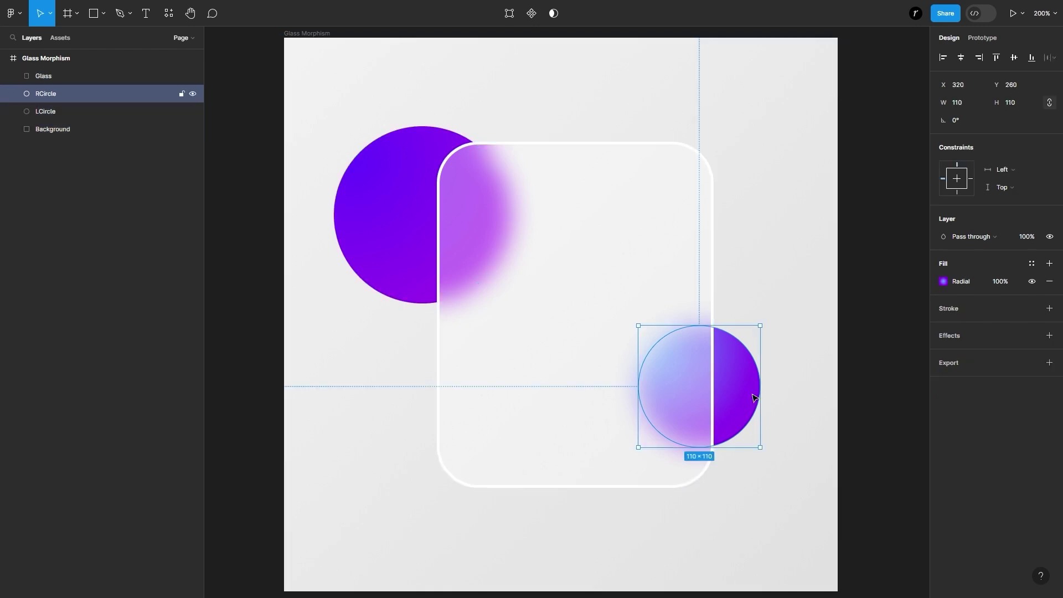
pyautogui.click(393, 244)
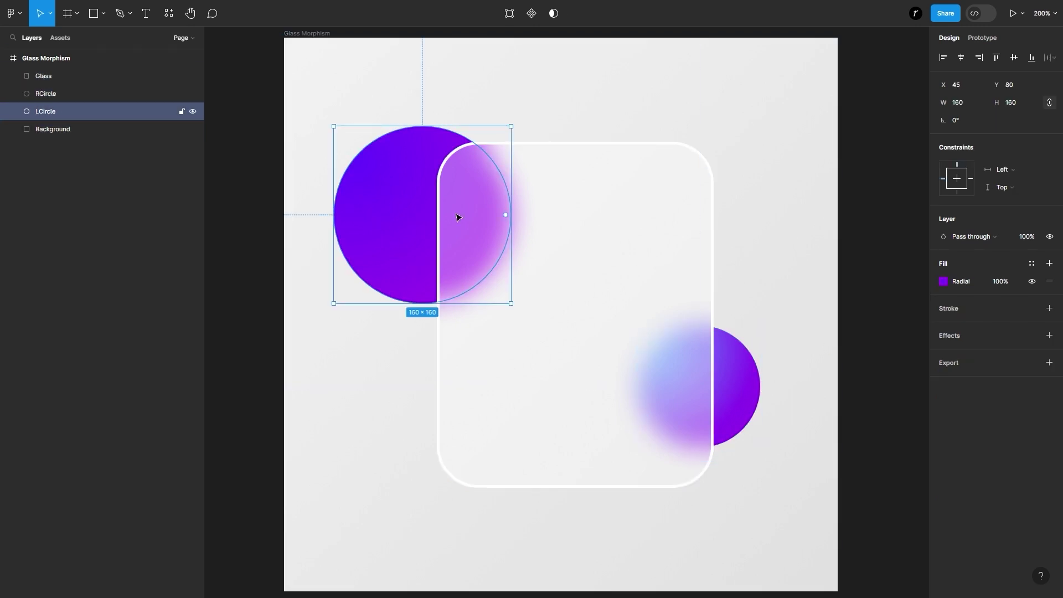
# Step: Move the Glass rectangle to about X 125, Y 84, and hide the Glass and Background layers
pyautogui.moveTo(612, 280); pyautogui.dragTo(596, 266)
pyautogui.click(193, 76)
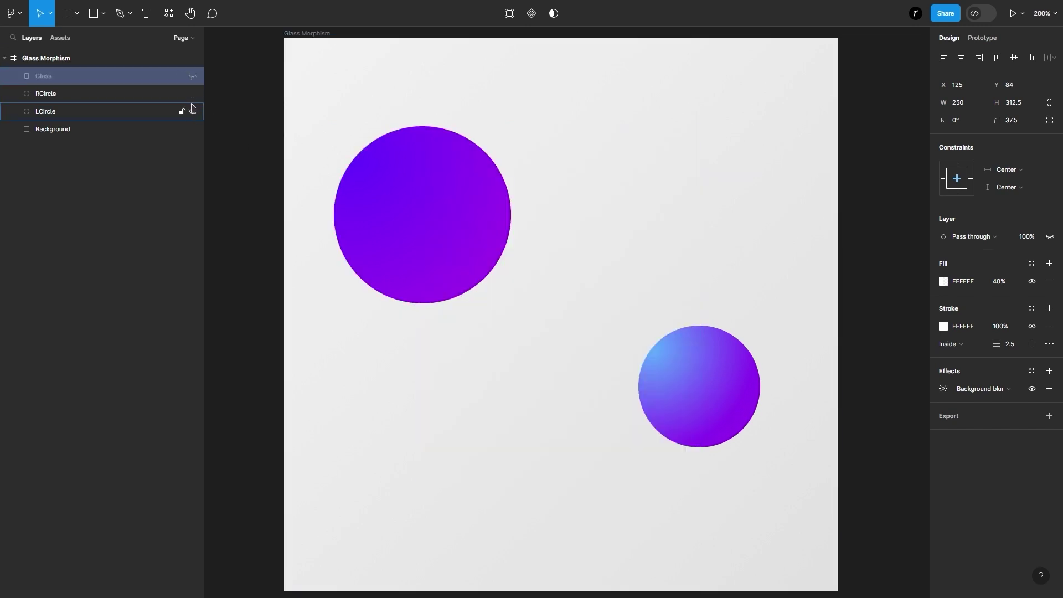
pyautogui.click(193, 130)
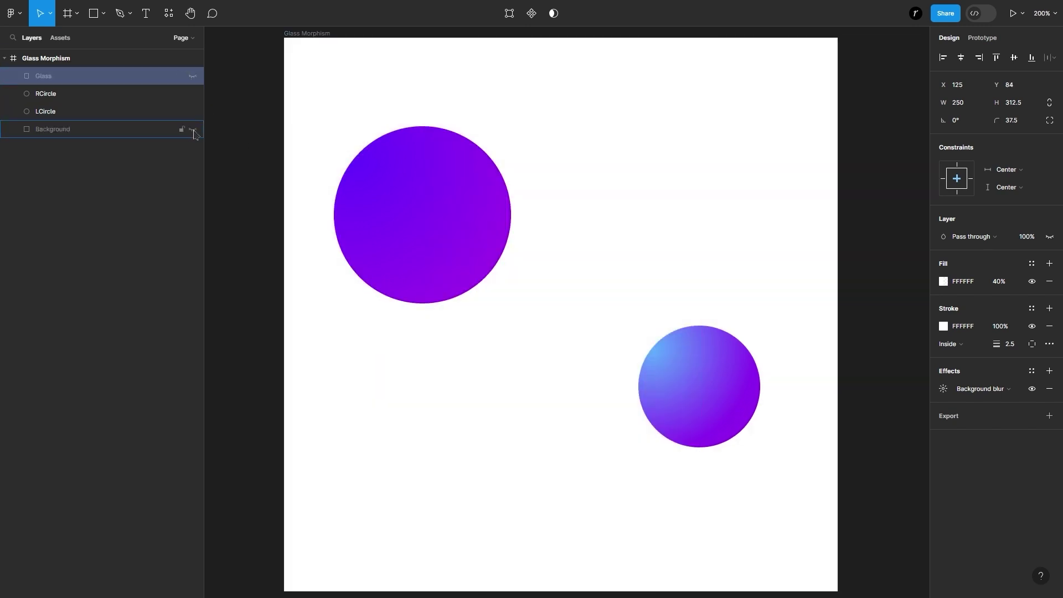
pyautogui.click(307, 287)
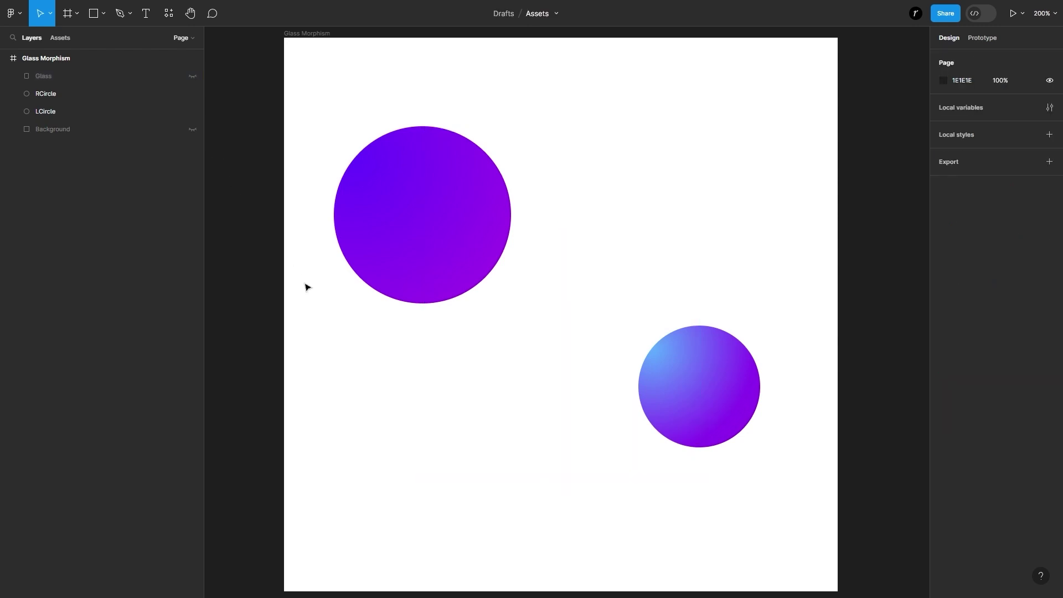
# Step: Duplicate the RCircle and LCircle layers together and hide the two originals
pyautogui.moveTo(307, 283); pyautogui.dragTo(725, 461)
pyautogui.hotkey('ctrl', 'd')
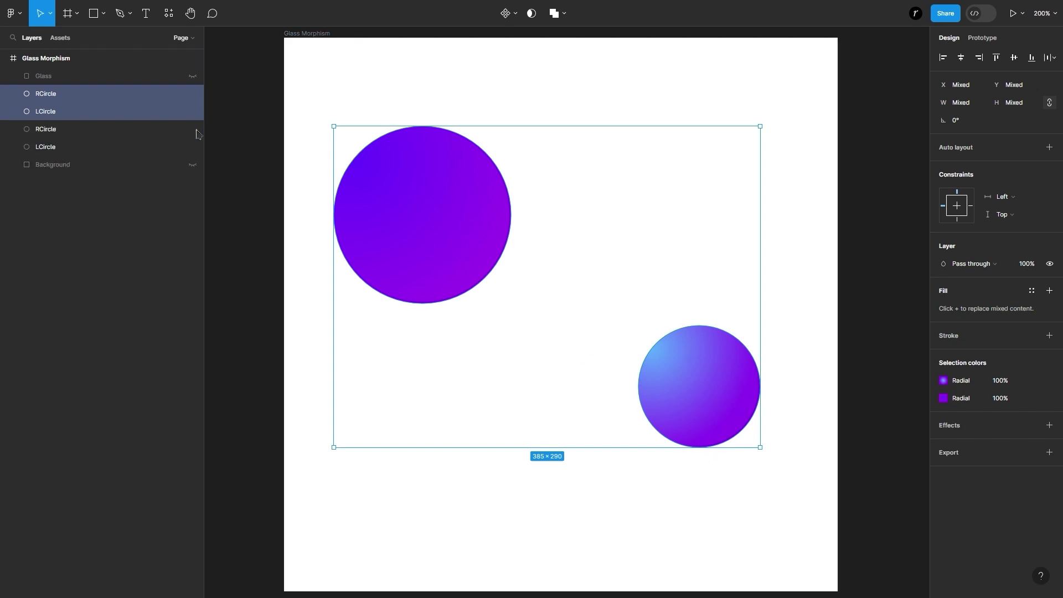
pyautogui.click(193, 130)
pyautogui.click(199, 152)
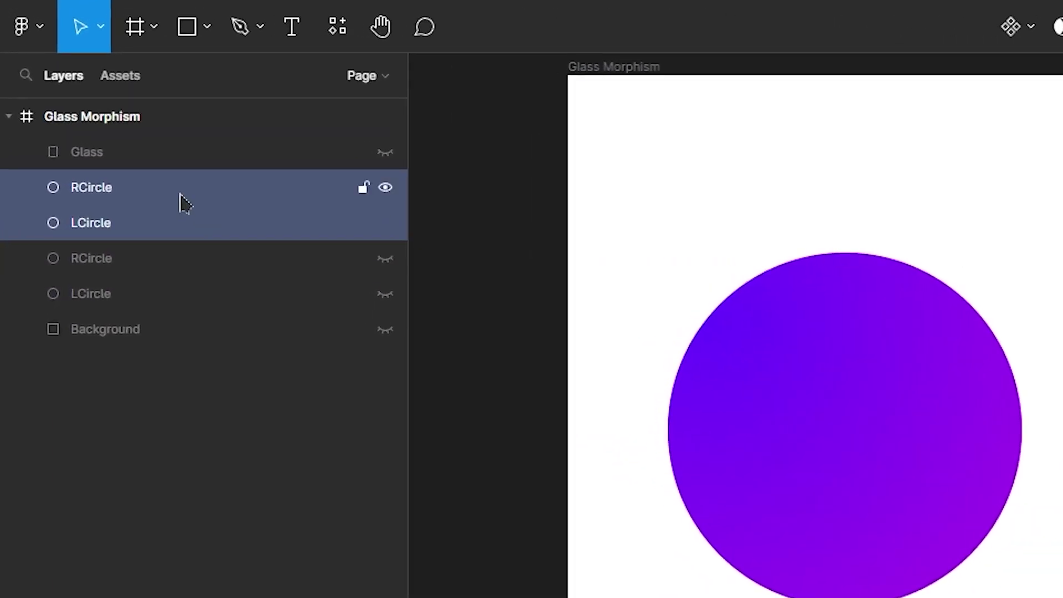
# Step: Rename the two duplicated circle layers as RCircle Blur and LCircle Blur
pyautogui.doubleClick(93, 101)
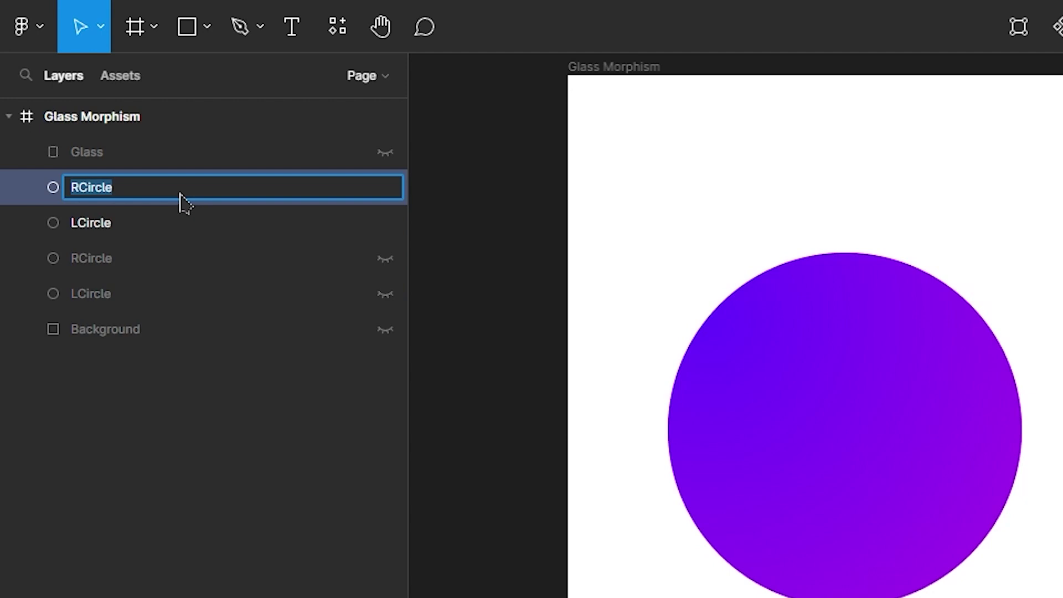
pyautogui.click(180, 193)
pyautogui.write('Blur')
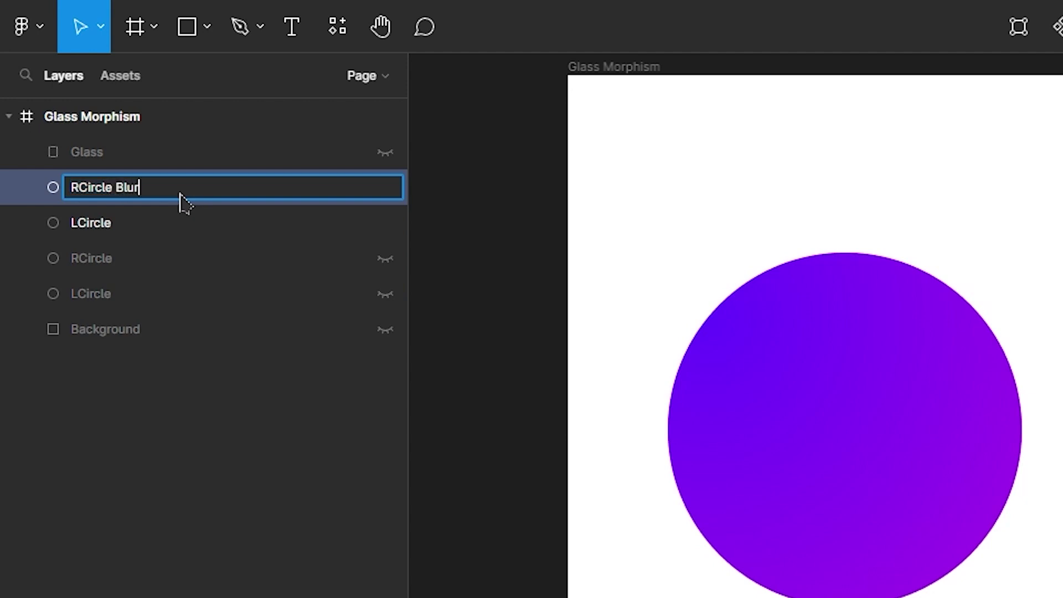
pyautogui.press('Return')
pyautogui.doubleClick(192, 235)
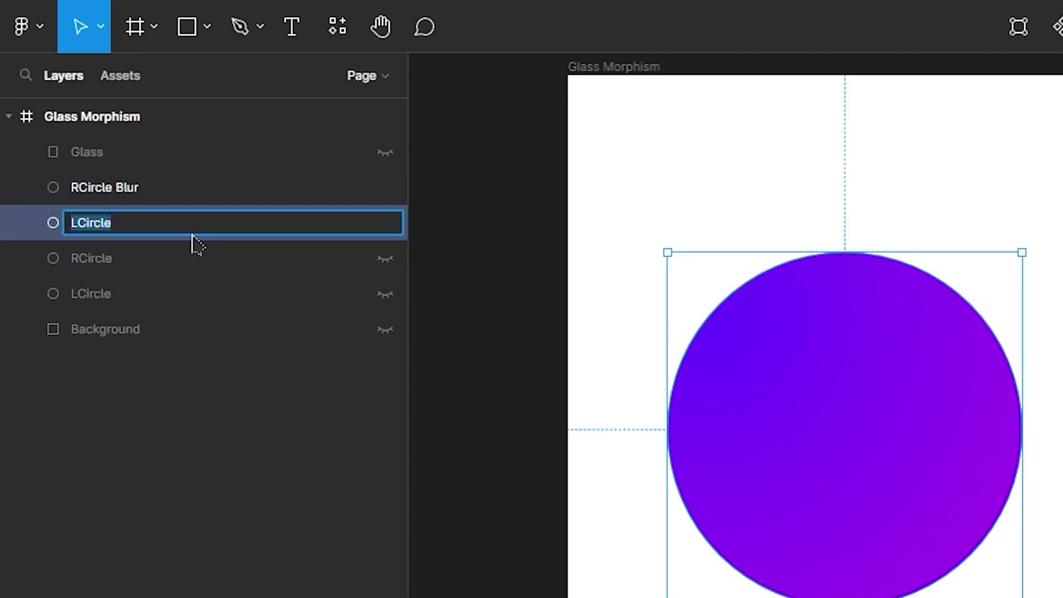
pyautogui.click(192, 235)
pyautogui.write('Blur')
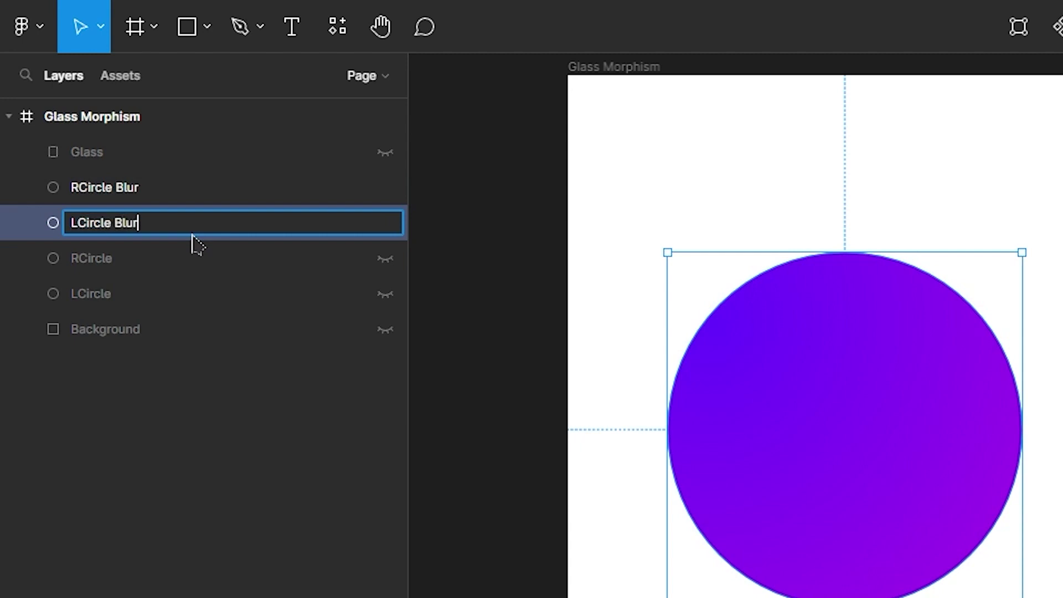
pyautogui.press('Return')
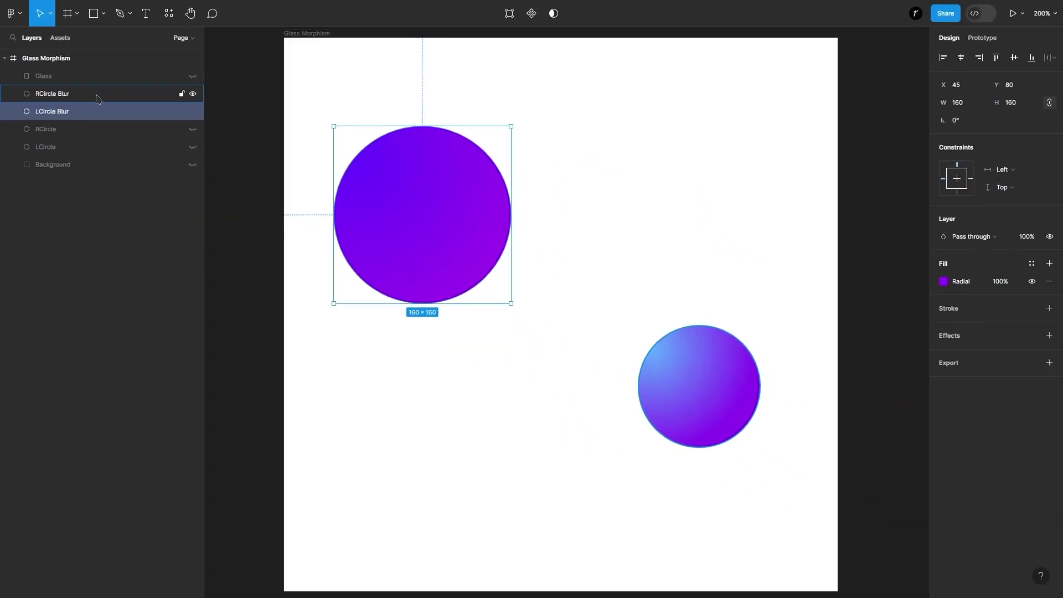
# Step: Add a Layer blur effect with a blur of 10 to both RCircle Blur and LCircle Blur
pyautogui.keyDown('shift'); pyautogui.click(96, 99); pyautogui.keyUp('shift')
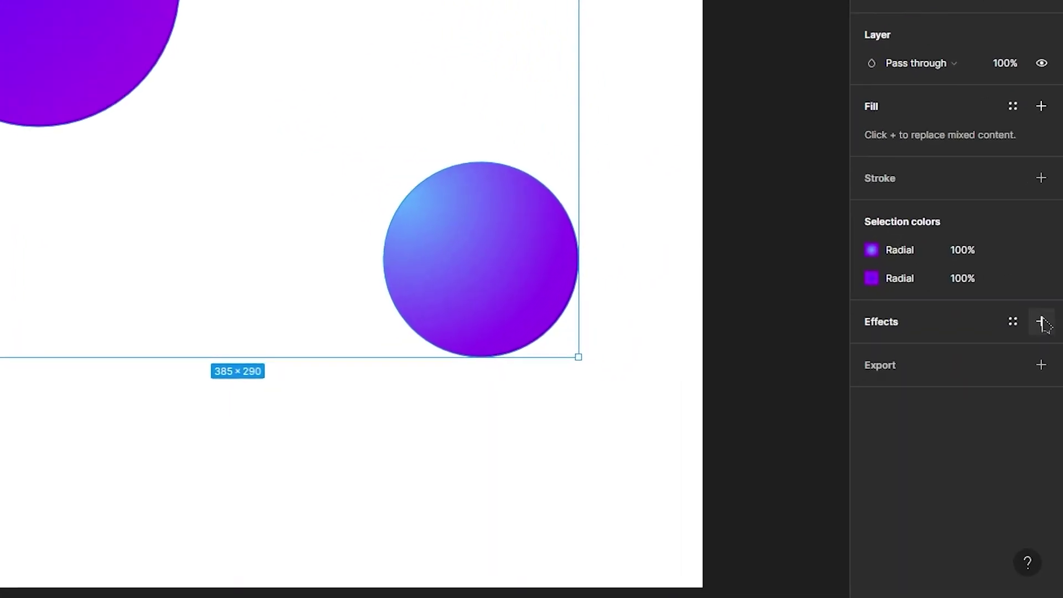
pyautogui.click(1041, 322)
pyautogui.click(954, 352)
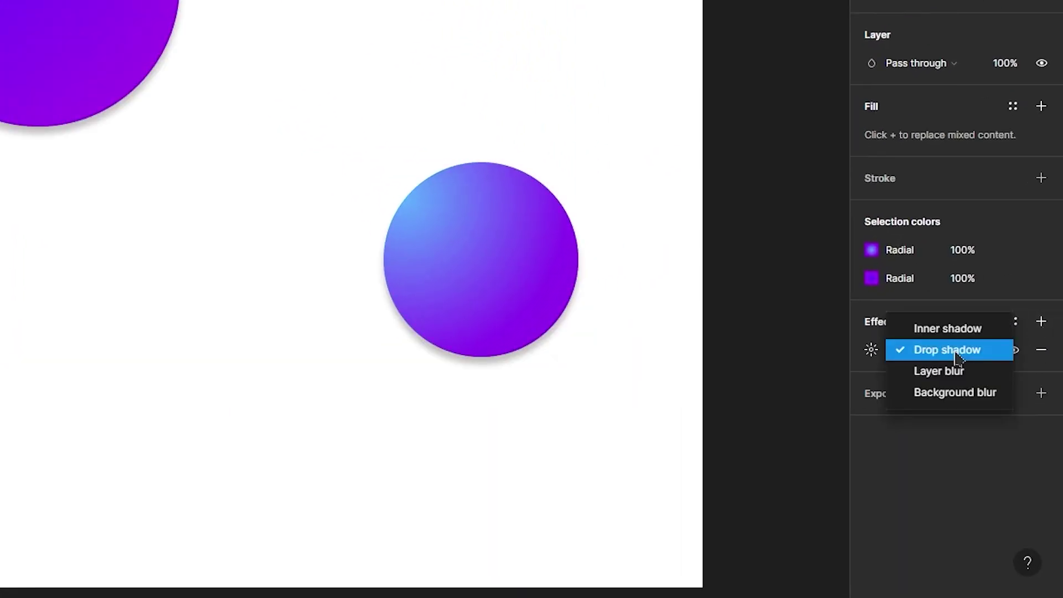
pyautogui.click(958, 376)
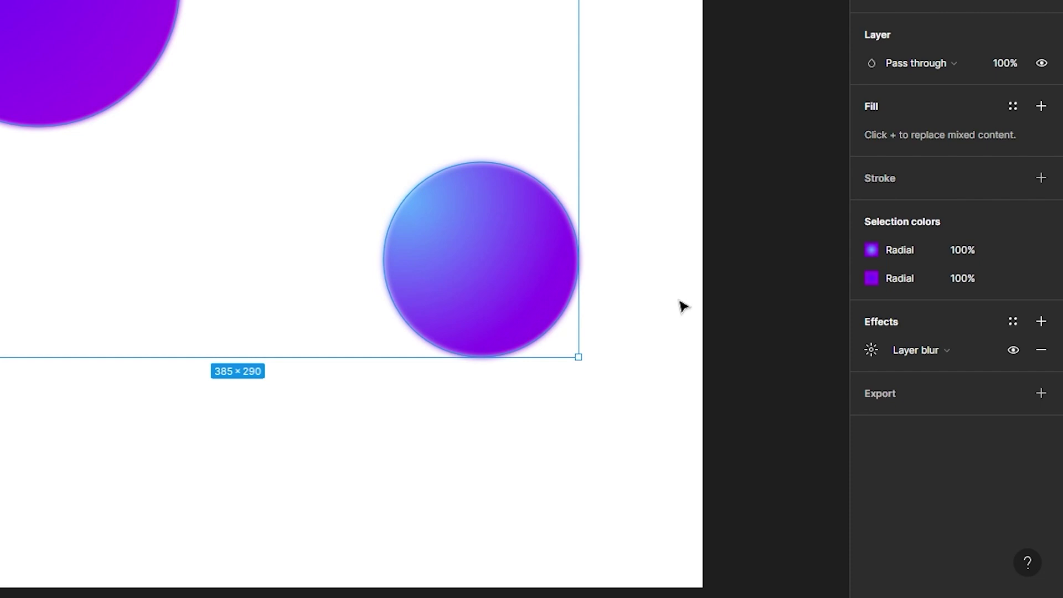
pyautogui.click(872, 355)
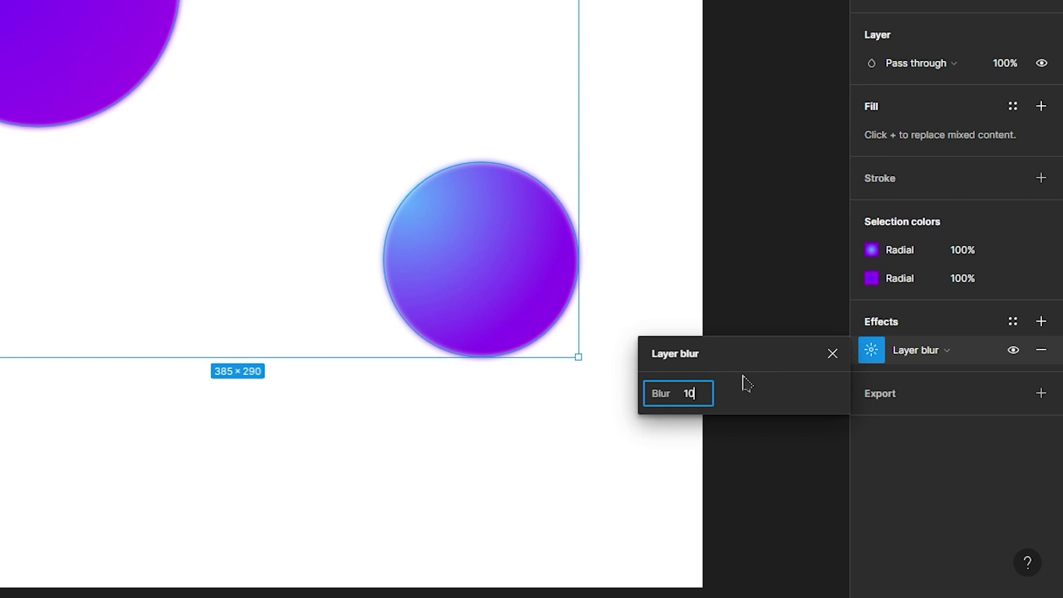
pyautogui.press('Return')
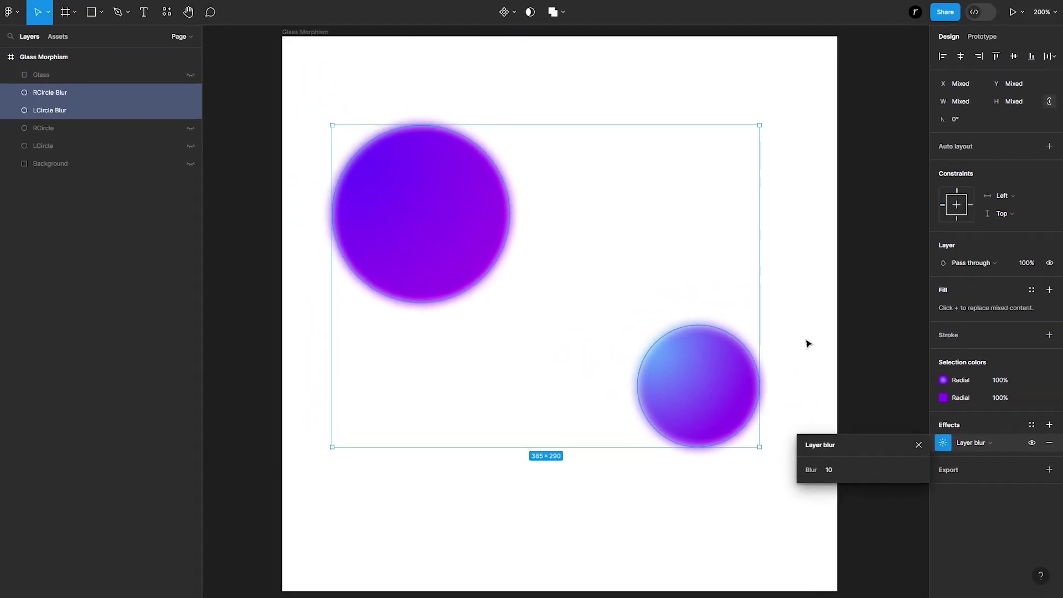
pyautogui.click(807, 343)
# Step: Export the RCircle Blur layer as a 1x PNG named RCircle Blur to the Downloads folder
pyautogui.click(715, 410)
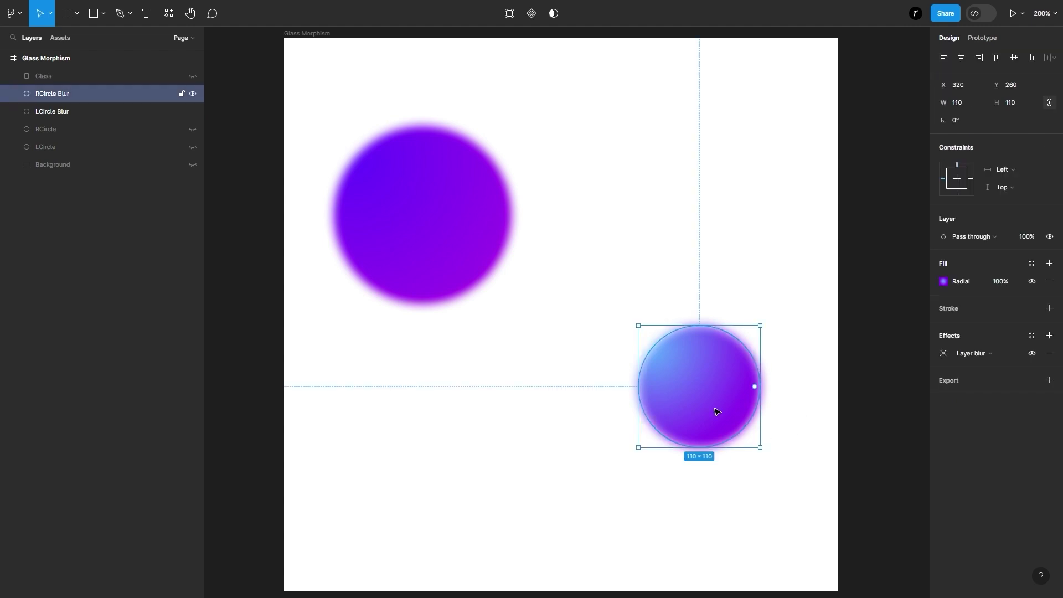
pyautogui.click(1049, 380)
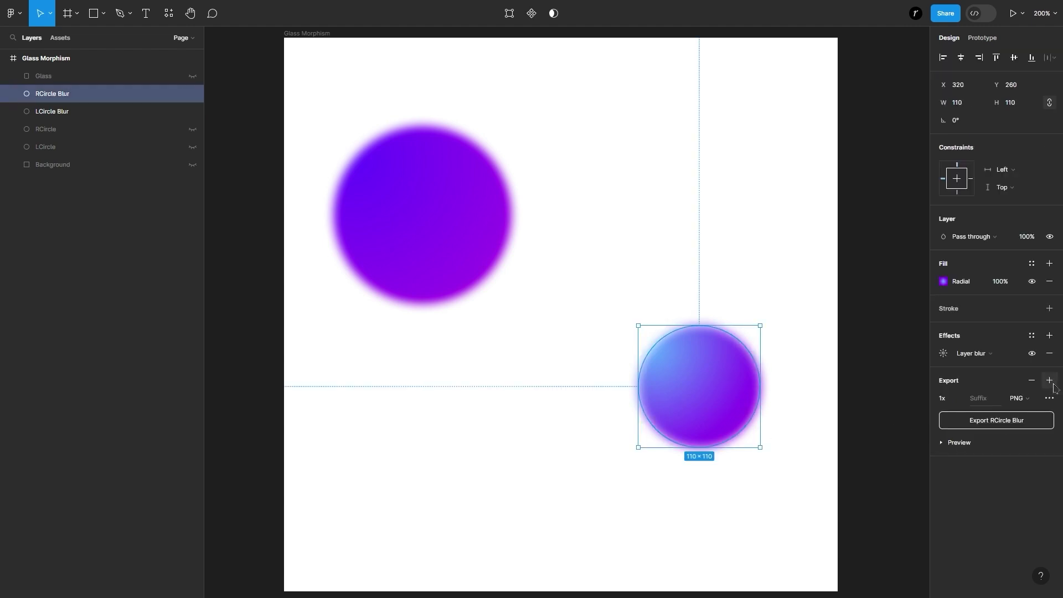
pyautogui.click(1013, 422)
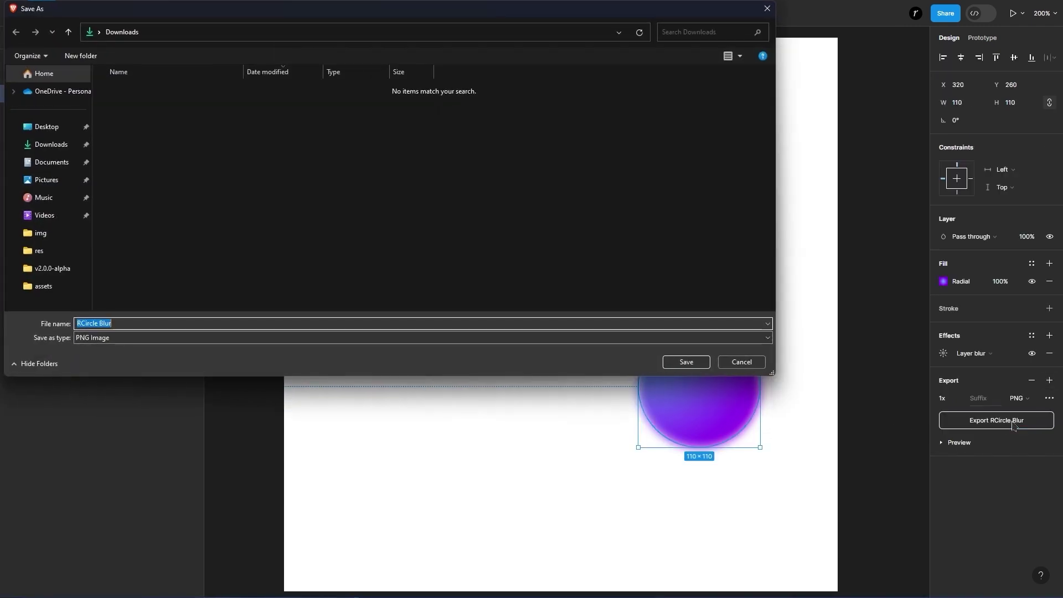
pyautogui.click(687, 362)
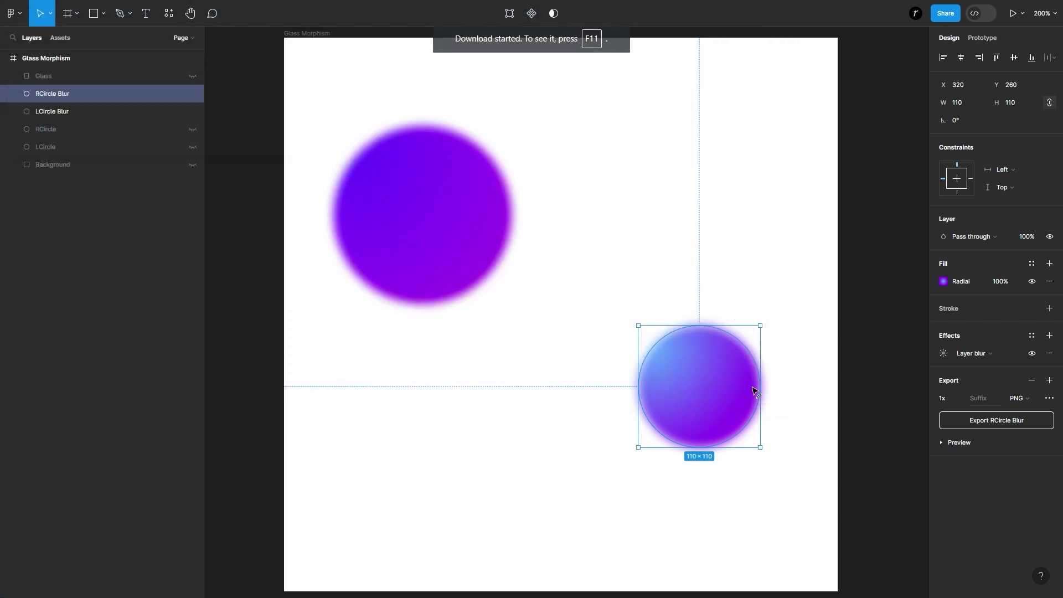
# Step: Export the LCircle Blur layer as a 1x PNG named LCircle Blur to the Downloads folder
pyautogui.click(441, 263)
pyautogui.click(1049, 380)
pyautogui.click(1007, 420)
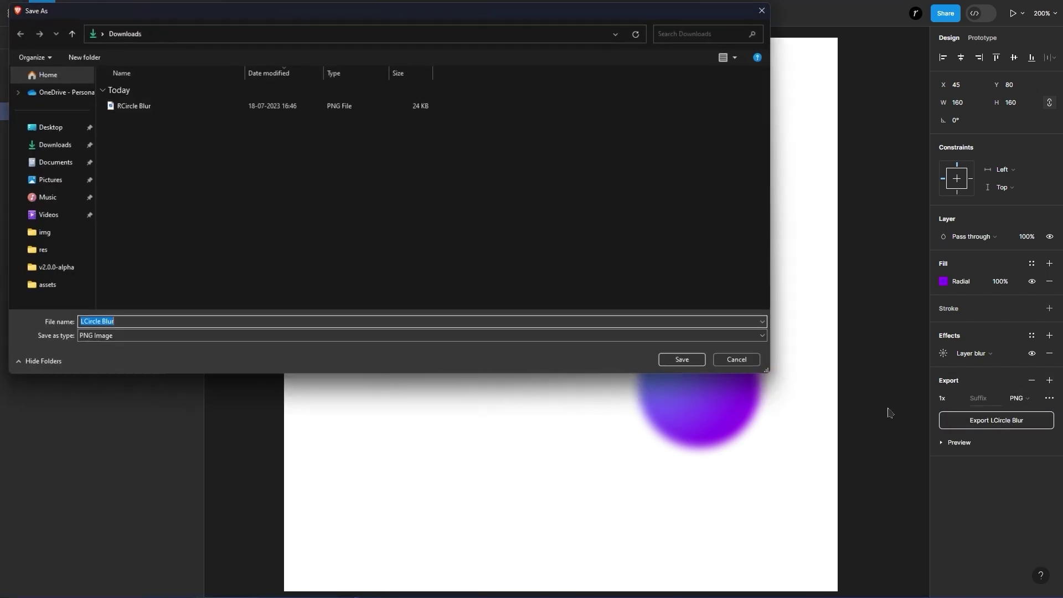
pyautogui.click(673, 365)
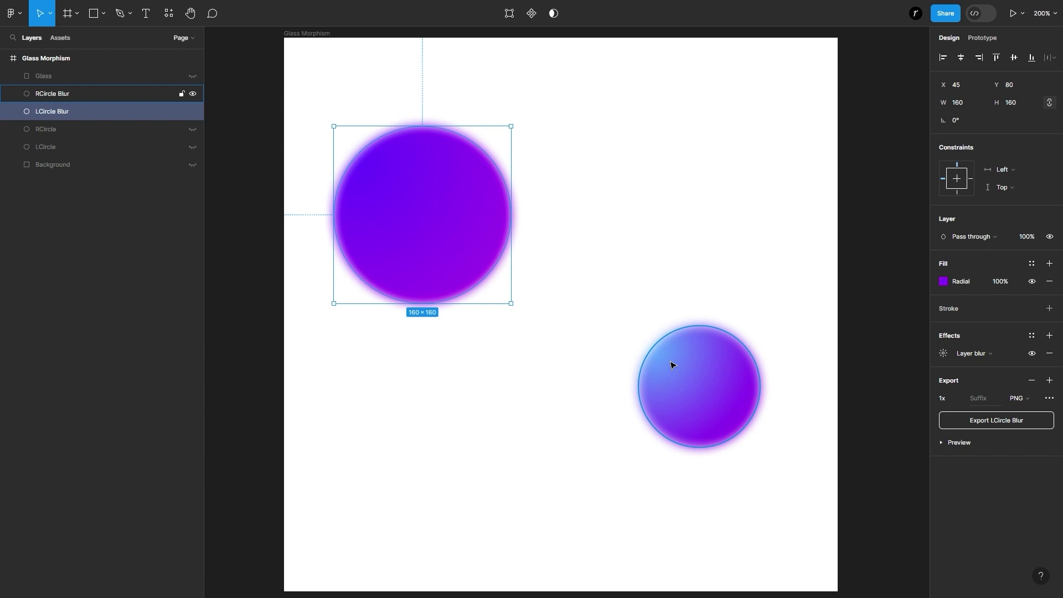
# Step: Delete the RCircle Blur and LCircle Blur layers and unhide the Background, LCircle, RCircle and Glass layers
pyautogui.moveTo(754, 498); pyautogui.dragTo(386, 225)
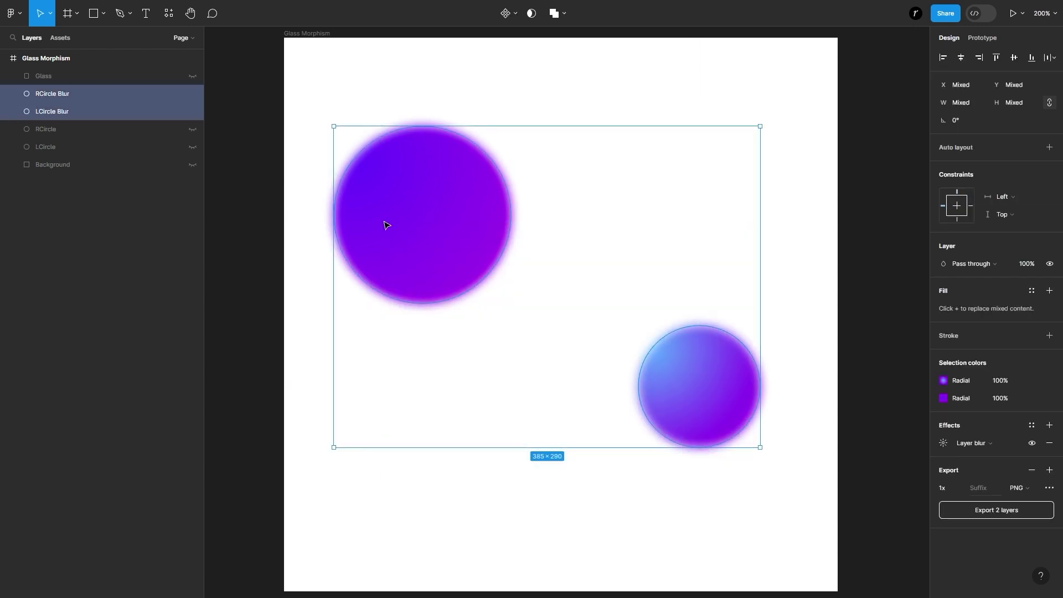
pyautogui.press('Delete')
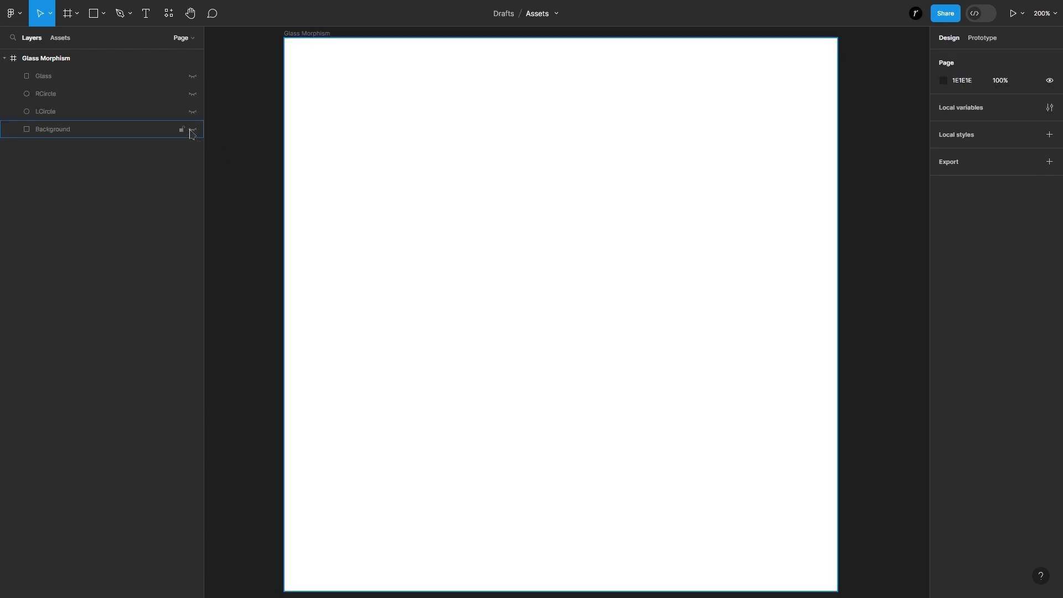
pyautogui.click(193, 129)
pyautogui.click(193, 111)
pyautogui.click(193, 93)
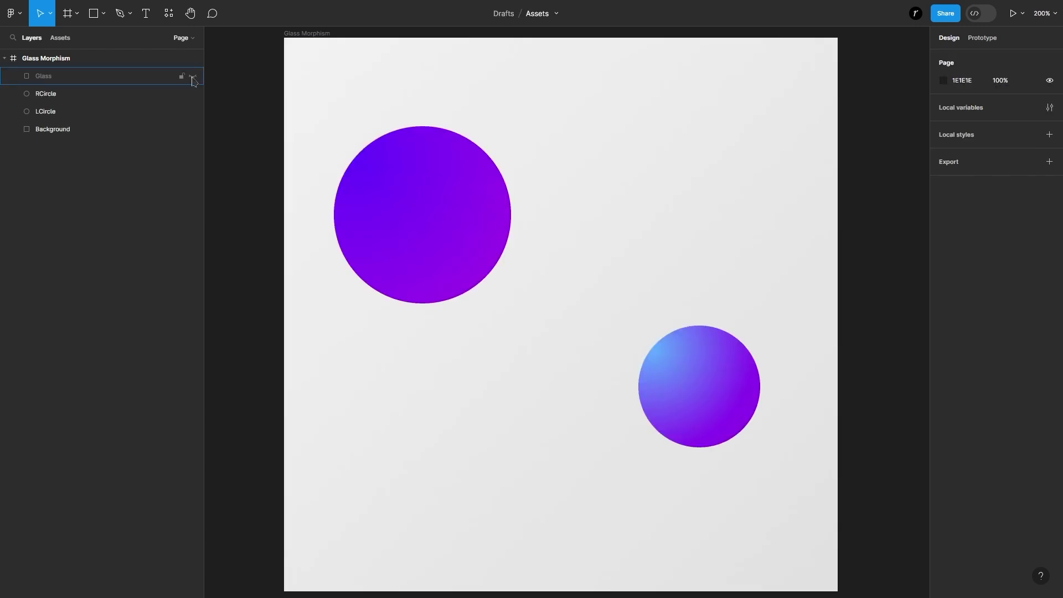
pyautogui.click(192, 76)
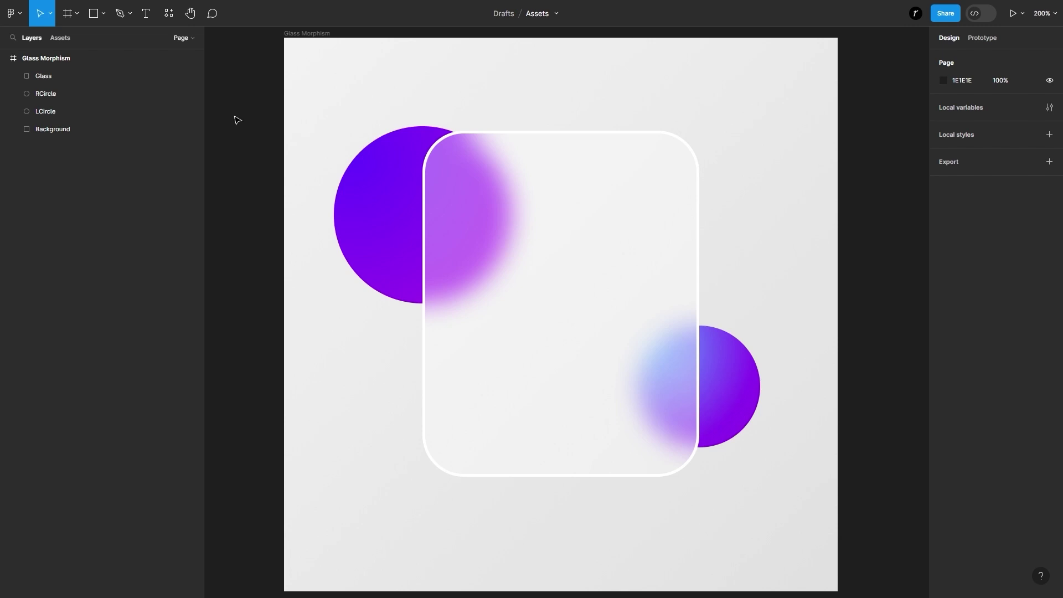
# Step: Copy the Glass, RCircle, LCircle and Background layers together as SVG
pyautogui.moveTo(873, 79); pyautogui.dragTo(293, 423)
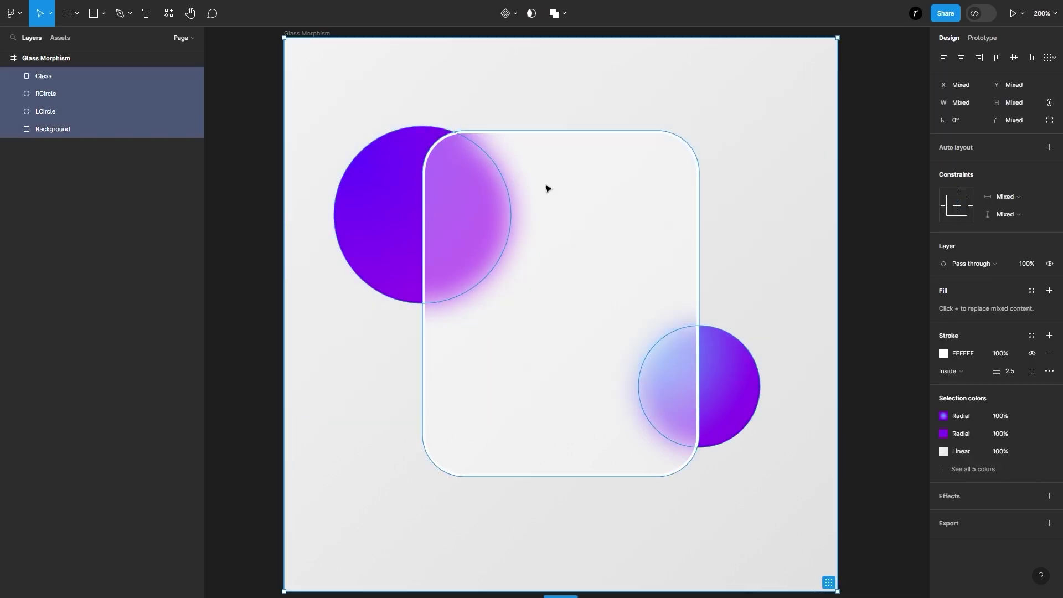
pyautogui.rightClick(573, 174)
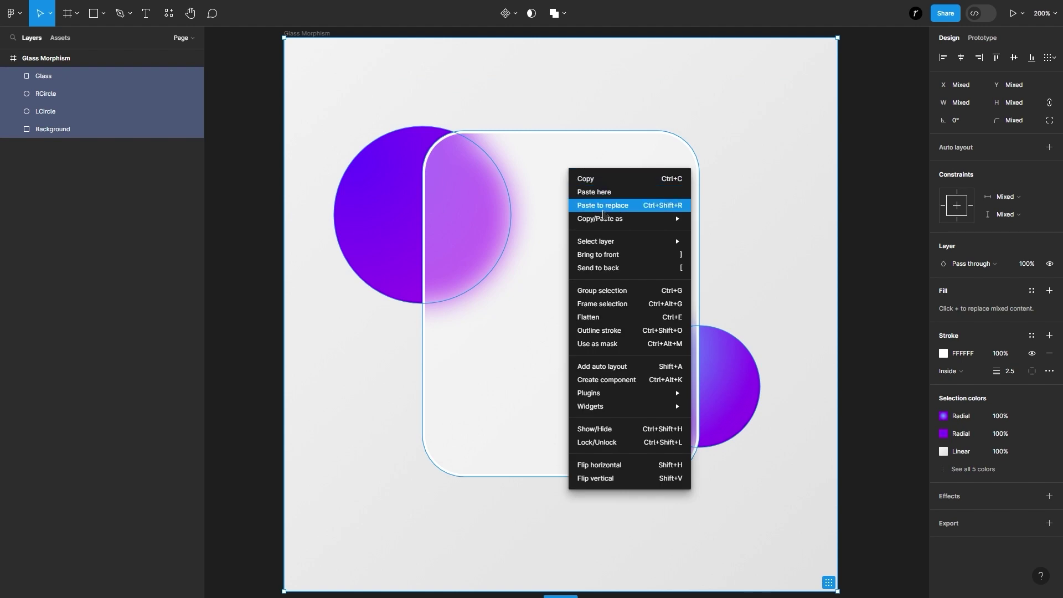
pyautogui.moveTo(634, 221)
pyautogui.click(757, 235)
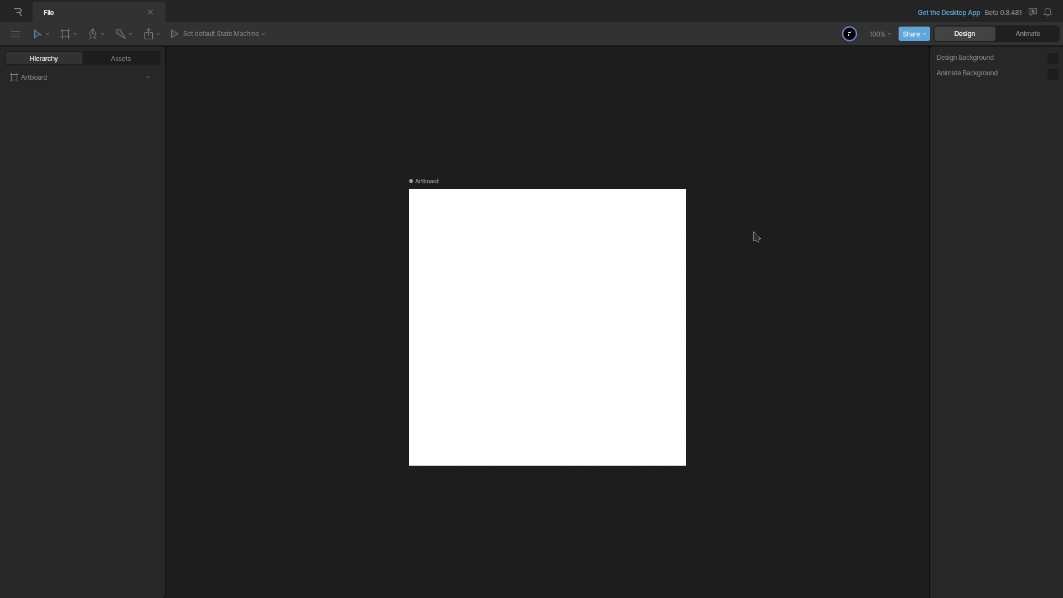
# Step: In Rive, paste the copied SVG as an asset and place pasted.svg on the artboard at position 0, 0
pyautogui.hotkey('ctrl', 'v')
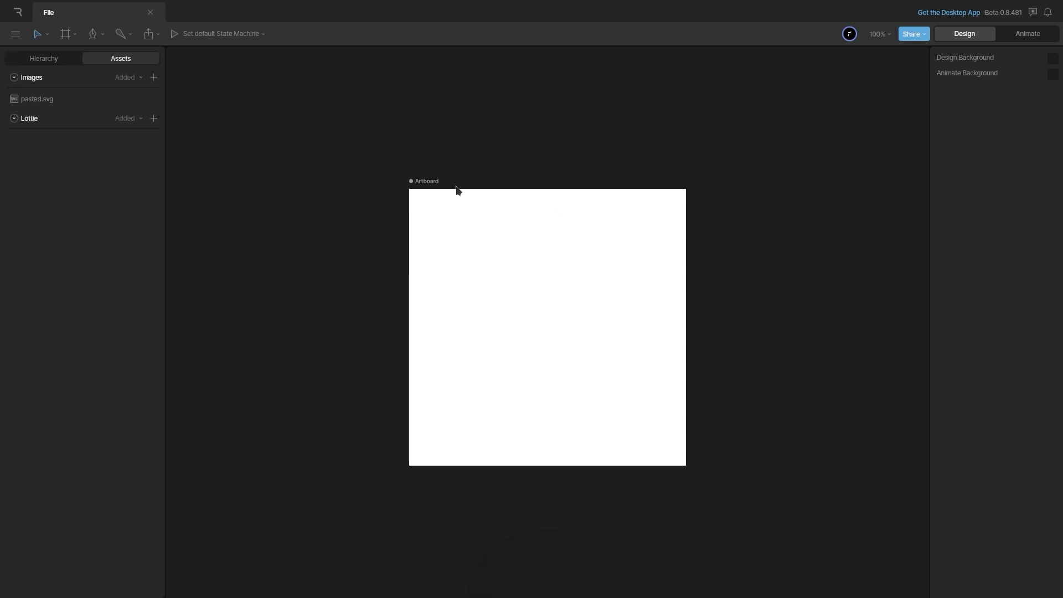
pyautogui.click(87, 107)
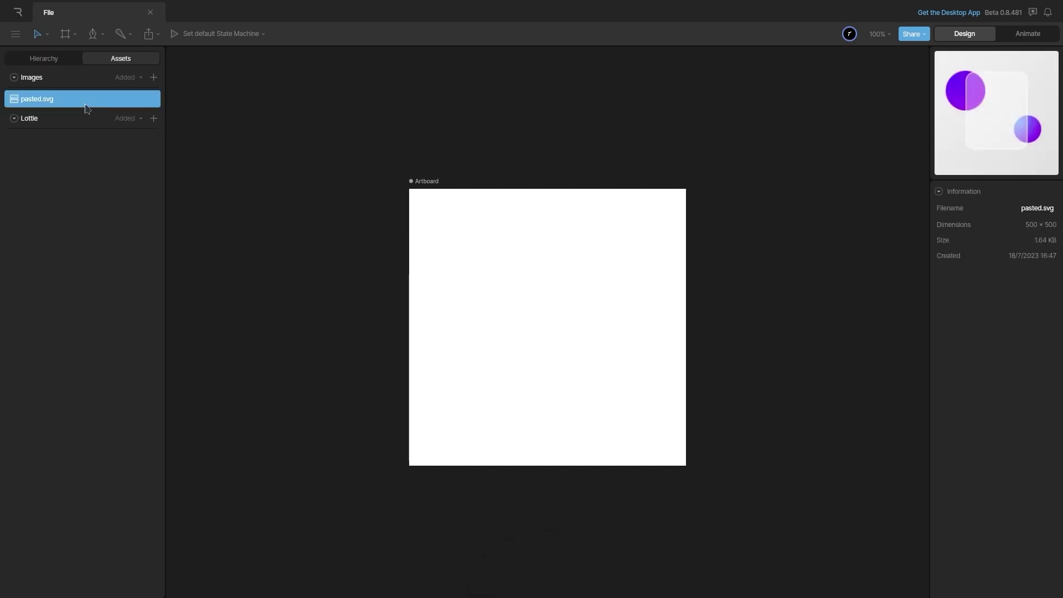
pyautogui.moveTo(87, 108); pyautogui.dragTo(501, 260)
pyautogui.moveTo(499, 194); pyautogui.dragTo(327, 198)
pyautogui.moveTo(284, 154); pyautogui.dragTo(284, 13)
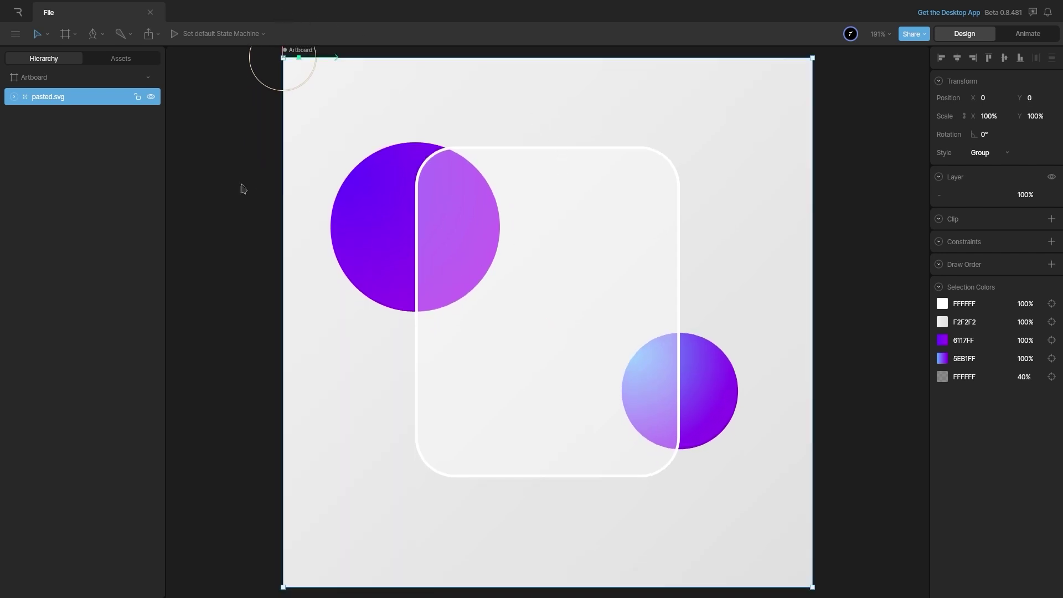
# Step: Expand the pasted.svg group and rename it as Root
pyautogui.click(13, 97)
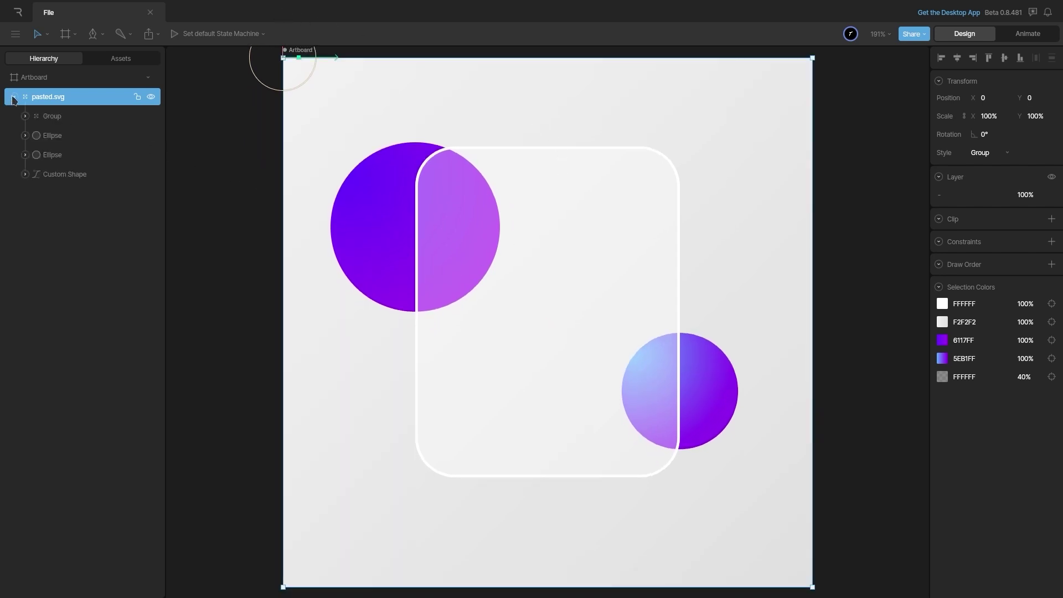
pyautogui.doubleClick(74, 98)
pyautogui.write('Root')
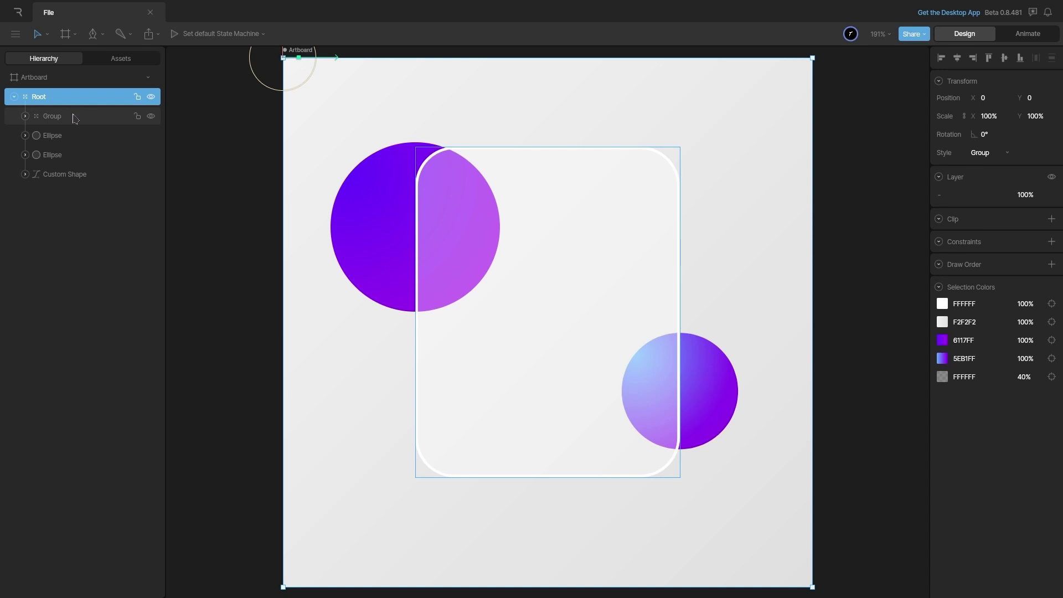
# Step: Expand the group inside Root and toggle each rectangle's visibility to examine which one holds the glass stroke and which the fill
pyautogui.click(74, 116)
pyautogui.click(24, 116)
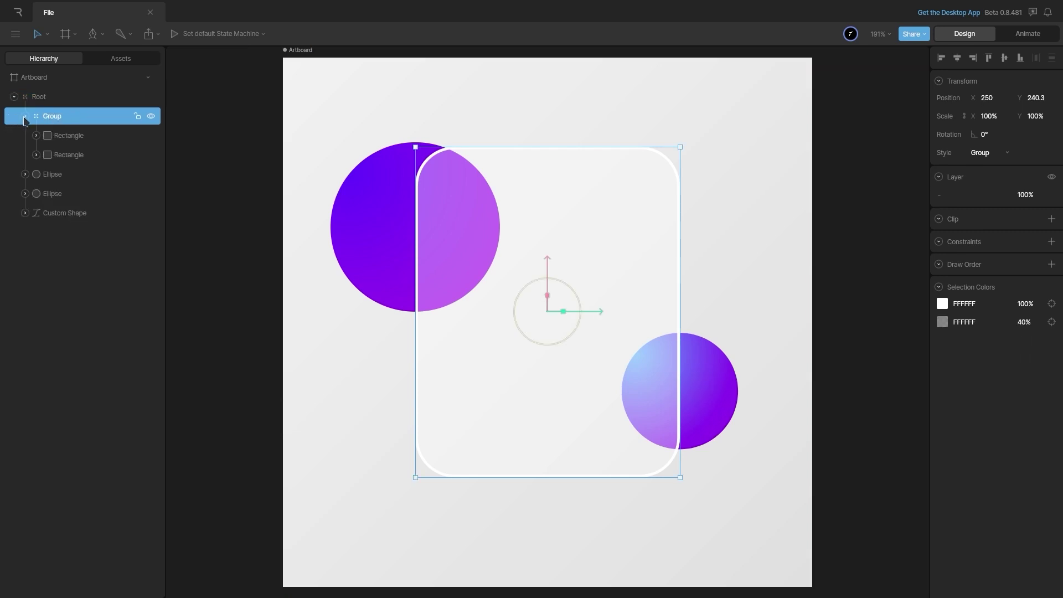
pyautogui.click(72, 135)
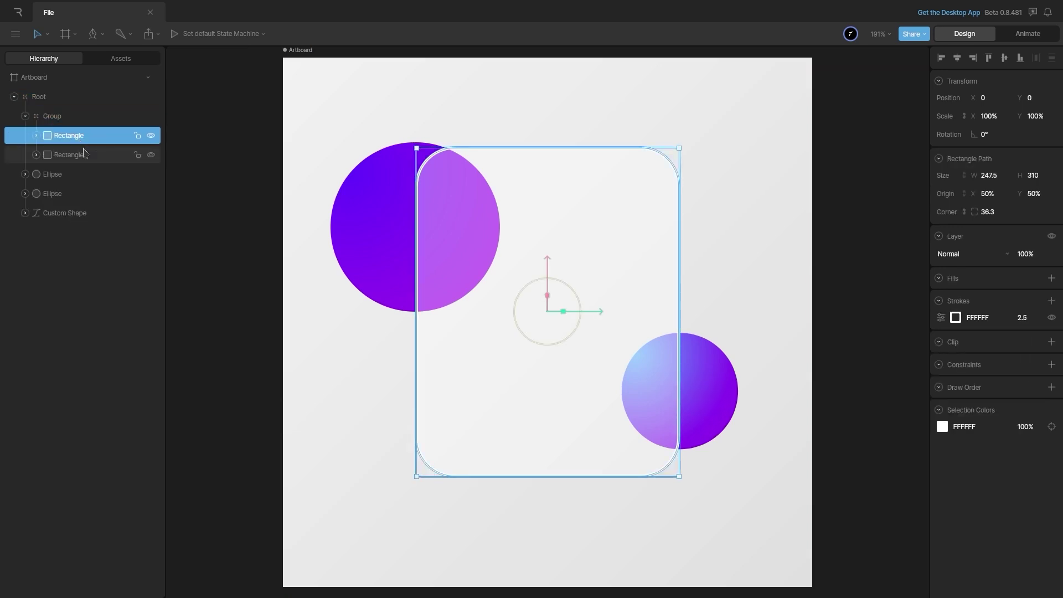
pyautogui.click(151, 136)
pyautogui.click(151, 136)
pyautogui.click(151, 155)
pyautogui.click(150, 155)
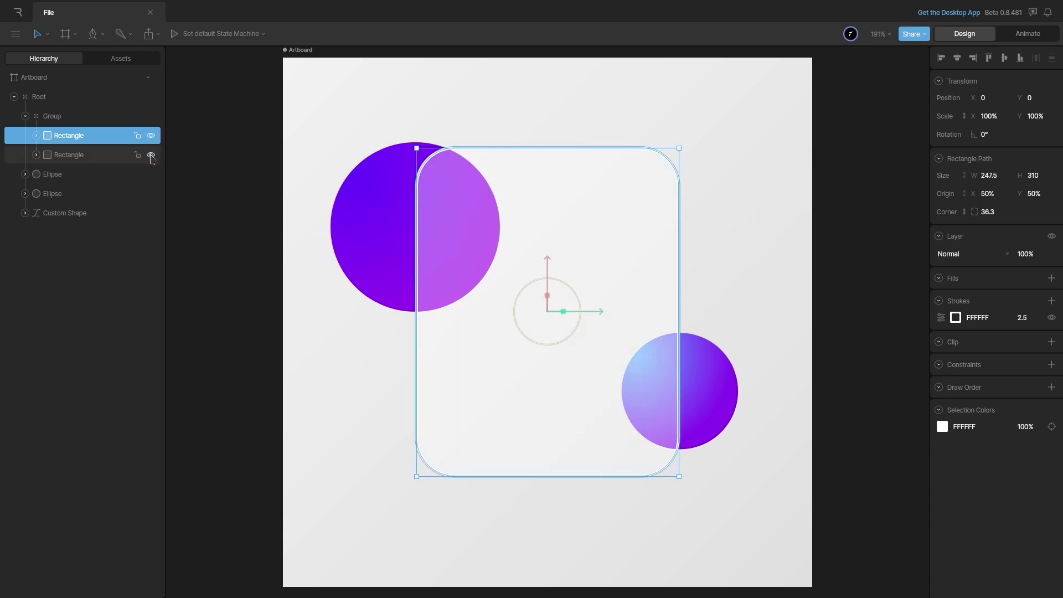
pyautogui.click(101, 160)
# Step: Add a solid white FFFFFF fill at 40% opacity to the stroked rectangle in the group
pyautogui.click(101, 140)
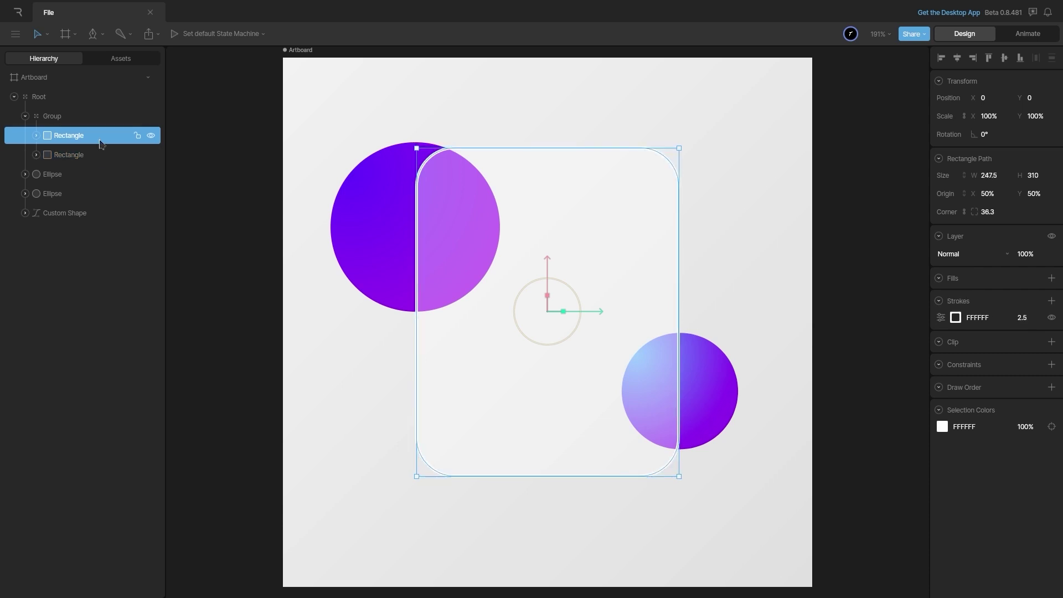
pyautogui.click(1051, 278)
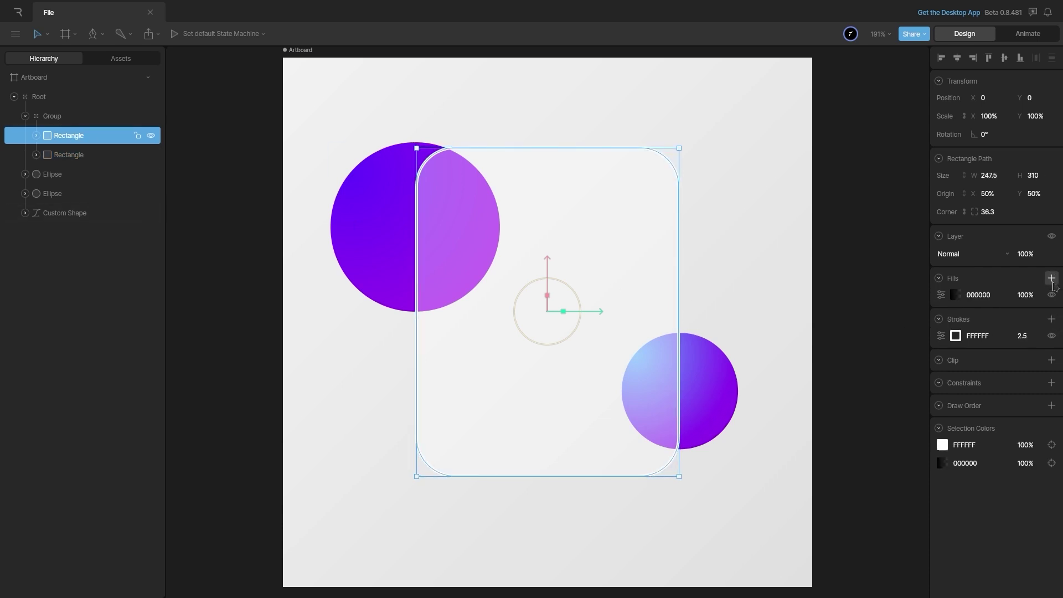
pyautogui.click(949, 296)
pyautogui.click(832, 298)
pyautogui.click(827, 299)
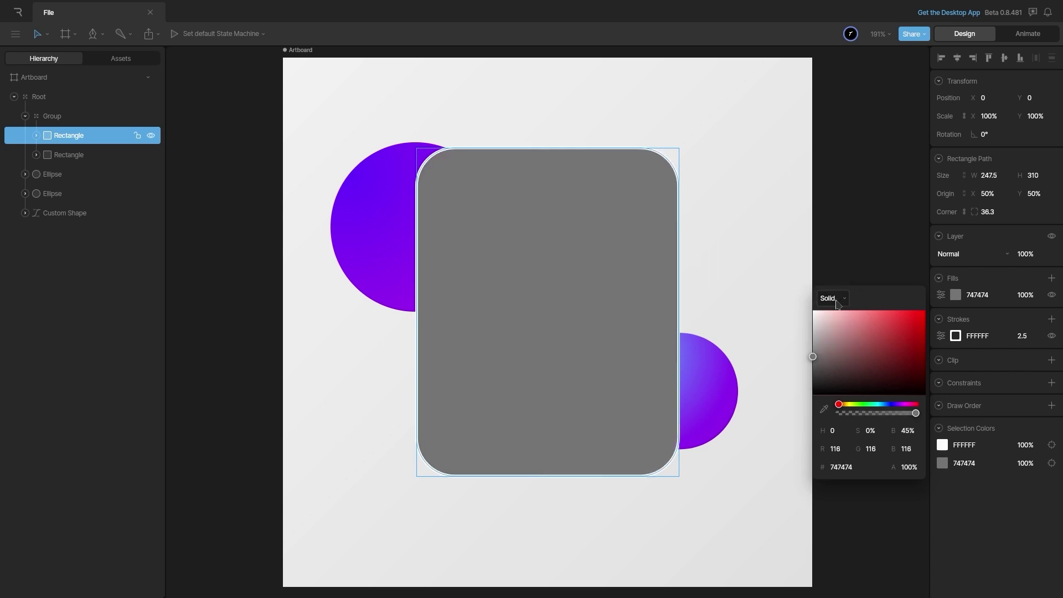
pyautogui.moveTo(851, 322); pyautogui.dragTo(787, 296)
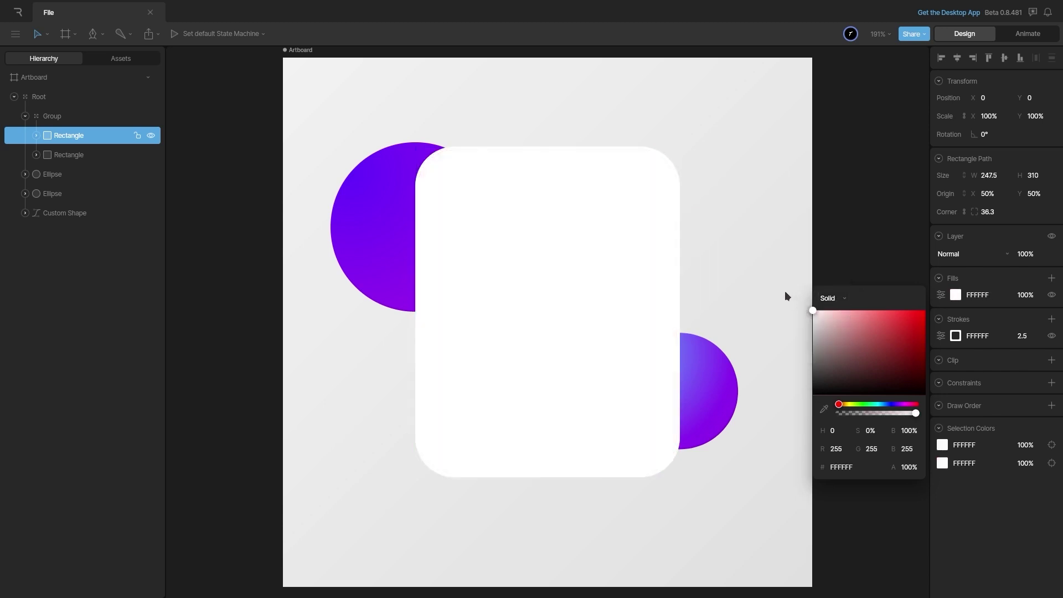
pyautogui.click(1024, 298)
pyautogui.write('40')
pyautogui.press('Return')
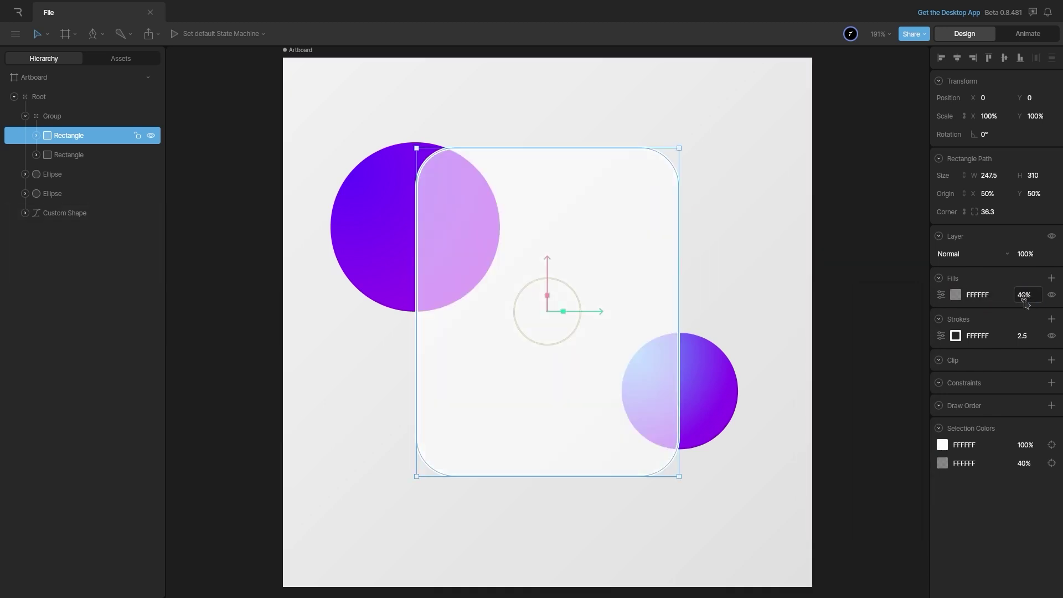
# Step: Hide the group's fill-only rectangle and collapse the group
pyautogui.click(110, 156)
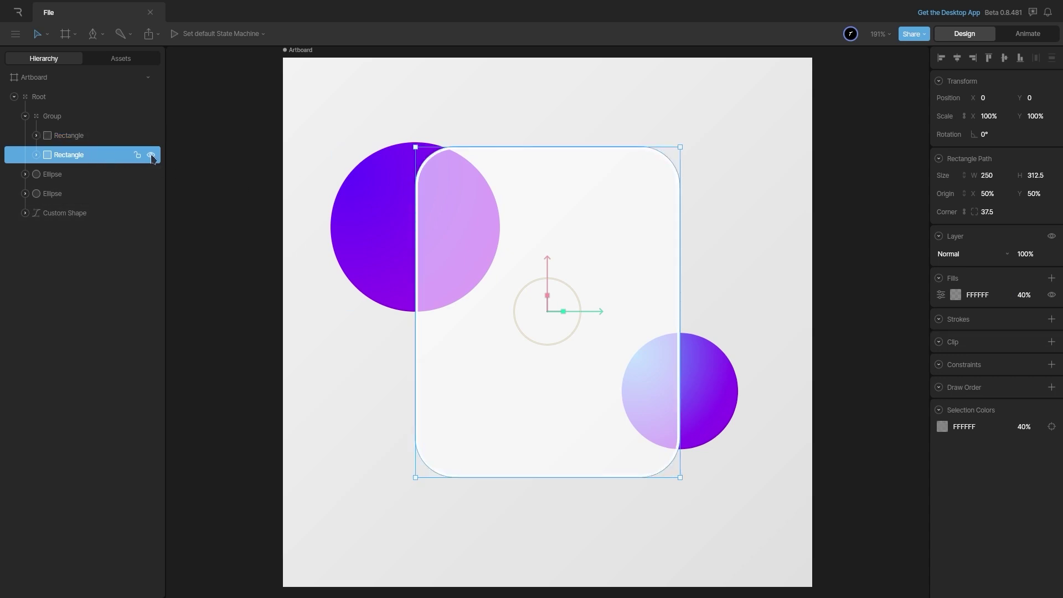
pyautogui.click(151, 155)
pyautogui.click(25, 116)
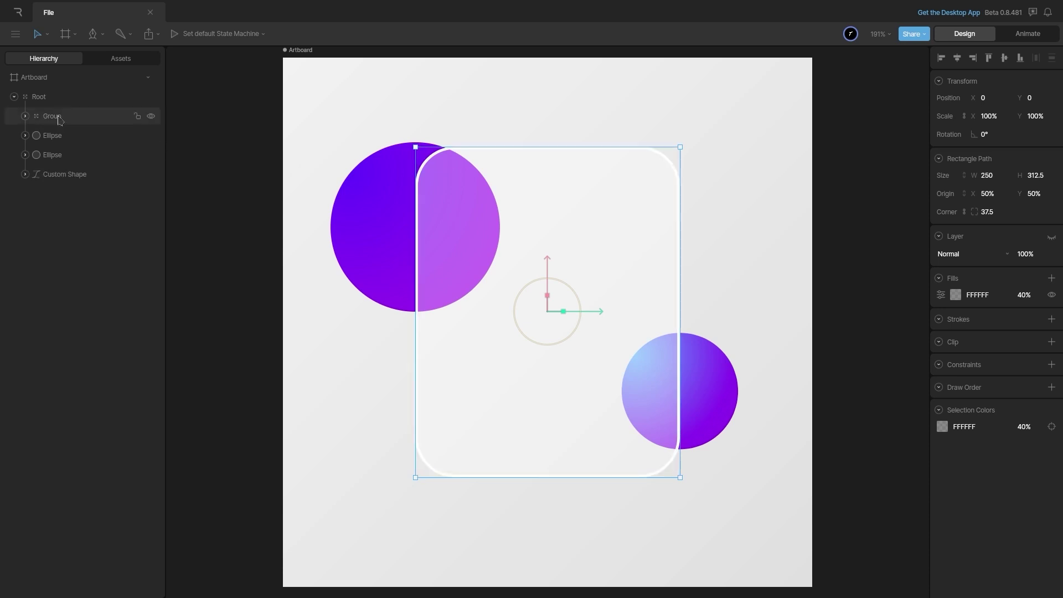
# Step: Rename the group holding the rectangles as Glass and the Custom Shape layer as Background
pyautogui.click(73, 116)
pyautogui.write('Glass')
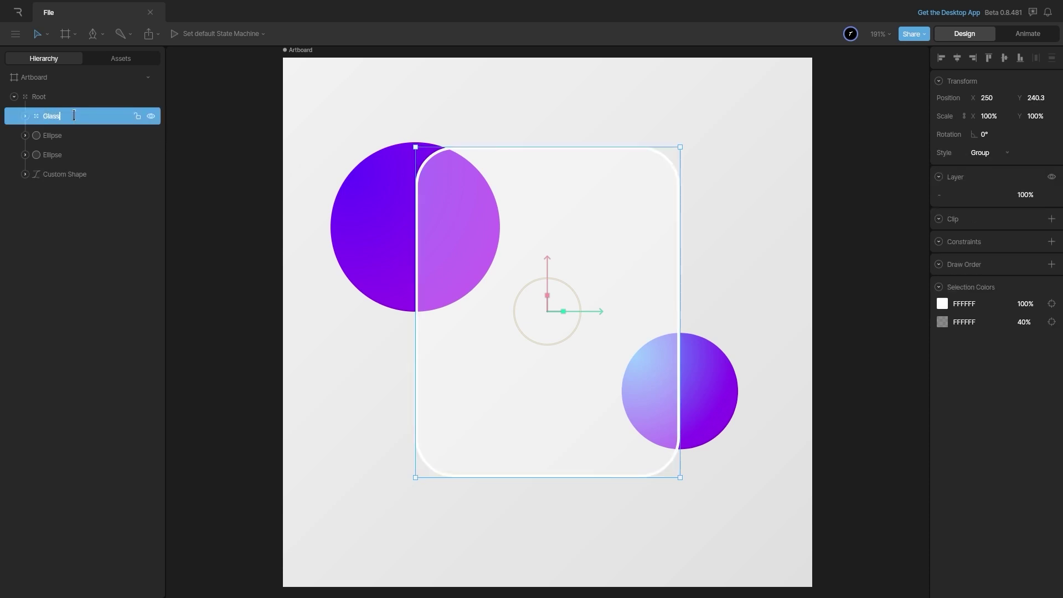
pyautogui.press('Return')
pyautogui.click(76, 138)
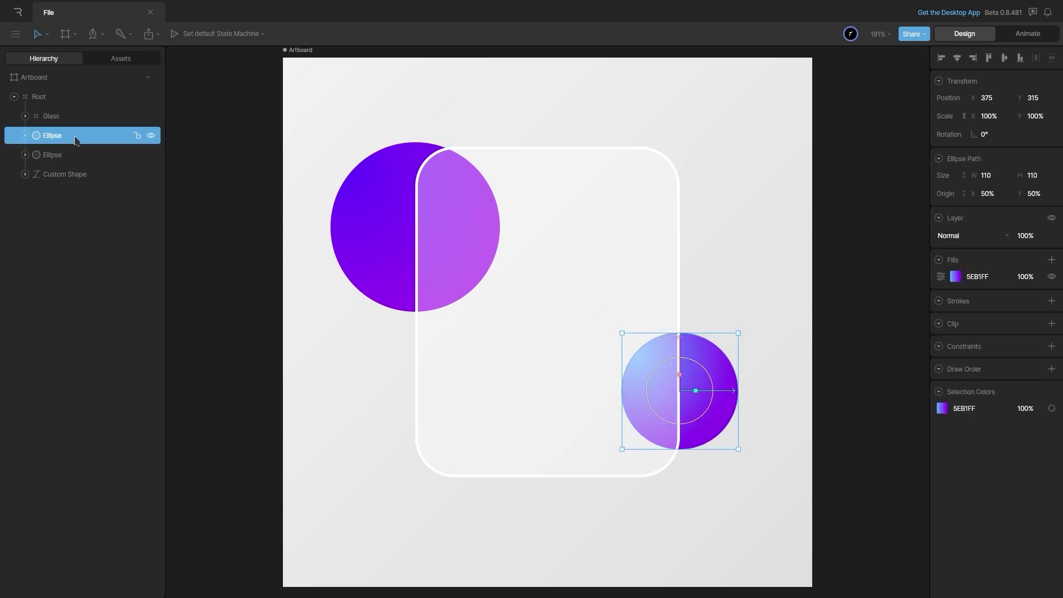
pyautogui.click(83, 157)
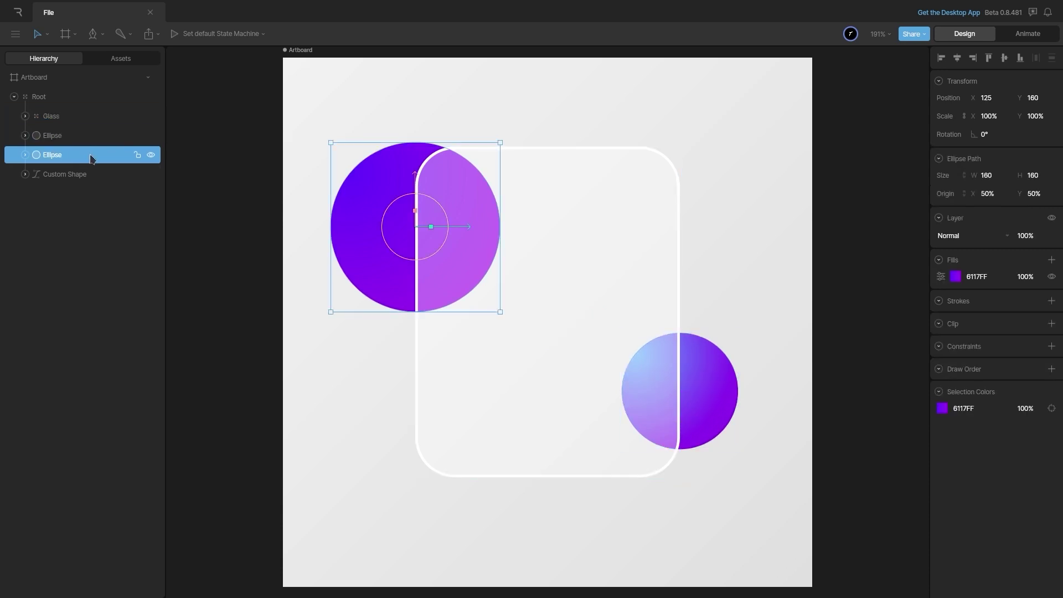
pyautogui.click(90, 173)
pyautogui.doubleClick(90, 173)
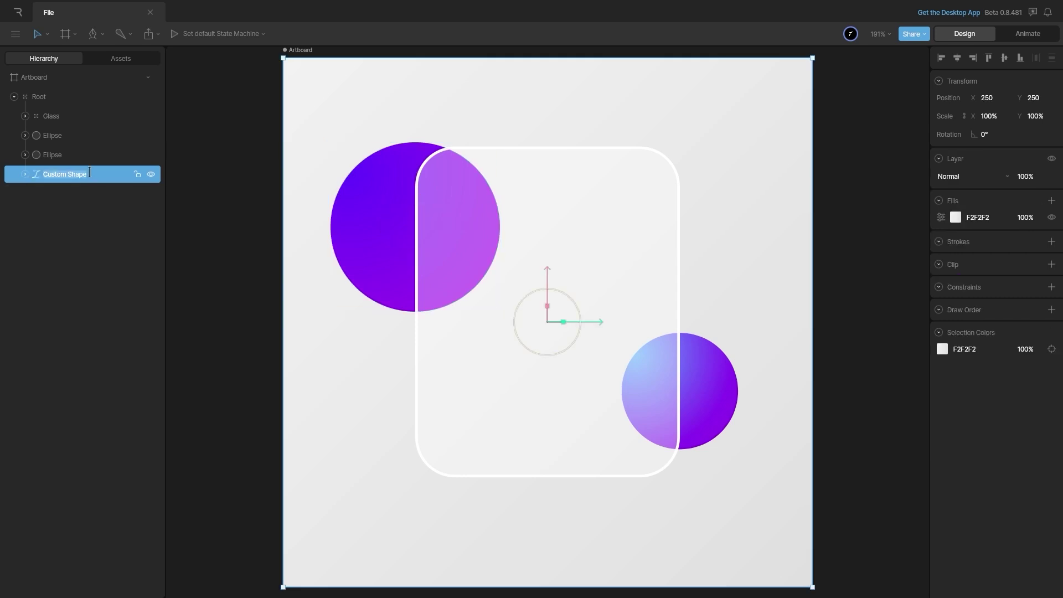
pyautogui.write('Background')
# Step: Import the LCircle Blur and RCircle Blur PNGs from Downloads and place each on the artboard near its matching circle
pyautogui.hotkey('alt', 'Tab')
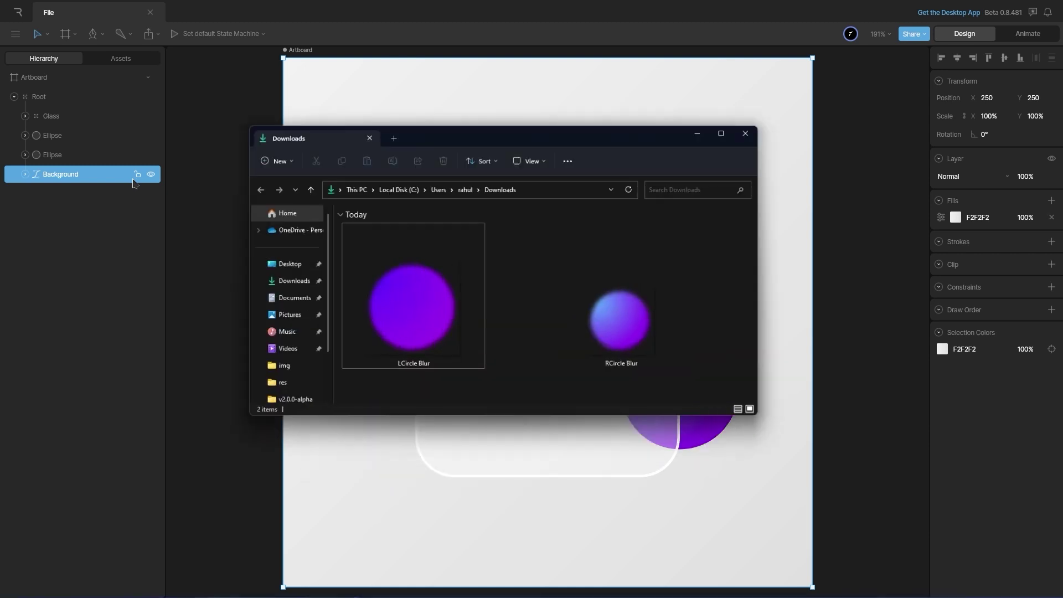
pyautogui.moveTo(718, 311); pyautogui.dragTo(185, 297)
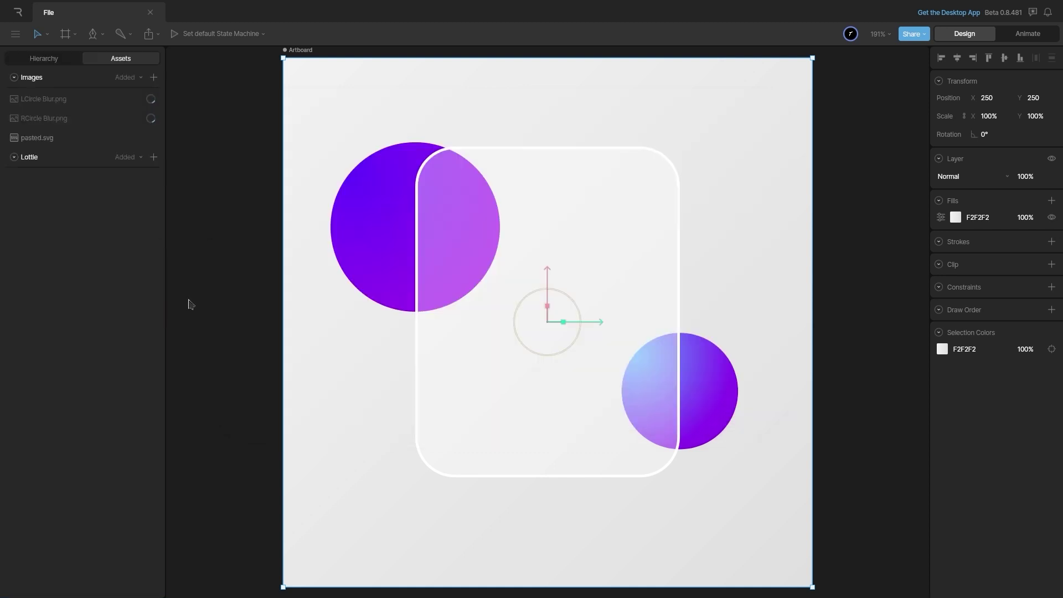
pyautogui.click(76, 114)
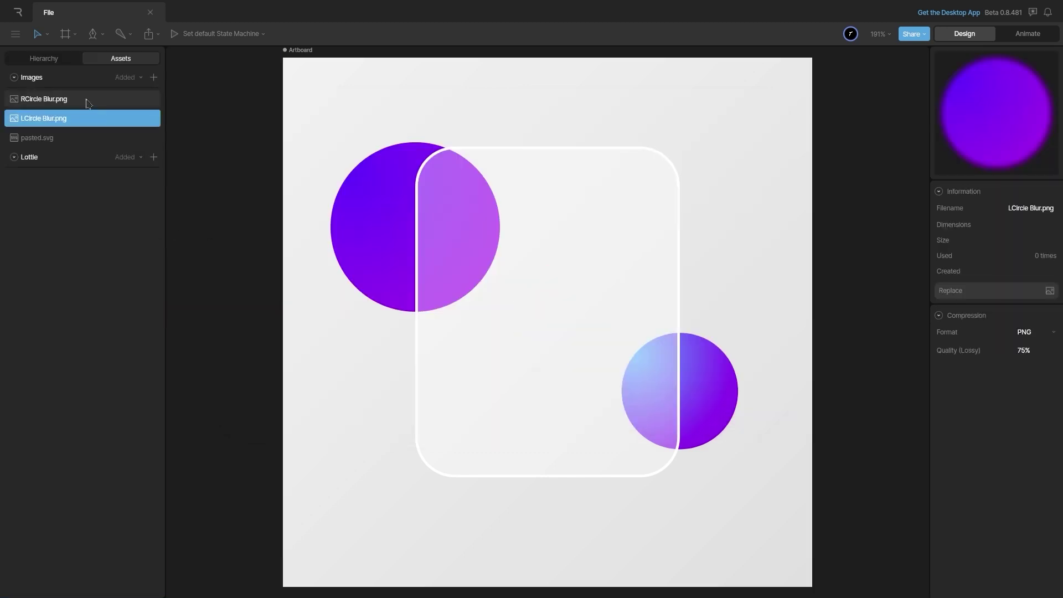
pyautogui.moveTo(94, 119); pyautogui.dragTo(406, 197)
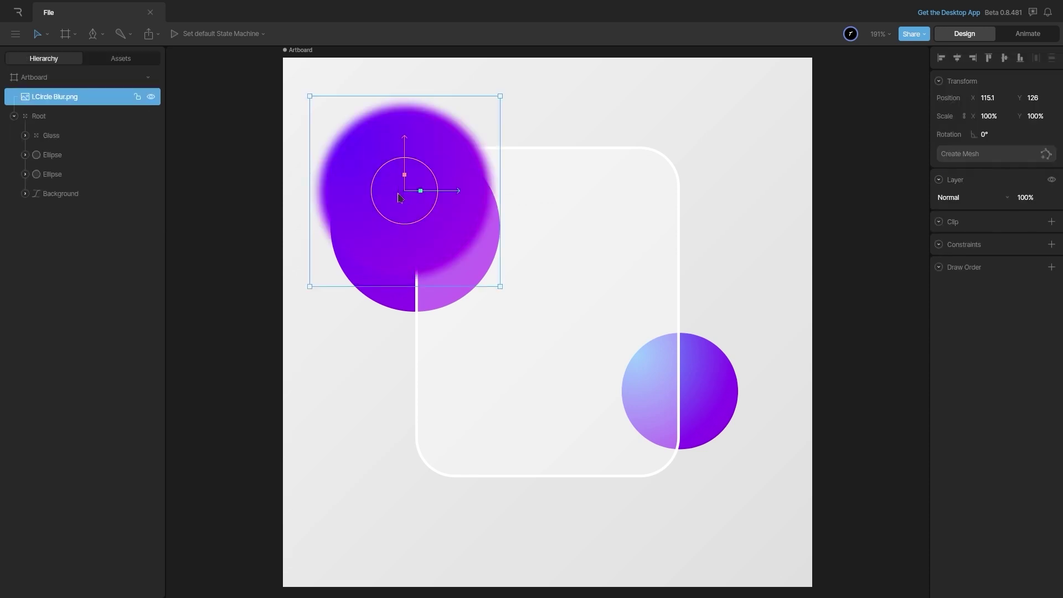
pyautogui.click(98, 59)
pyautogui.moveTo(55, 102); pyautogui.dragTo(703, 364)
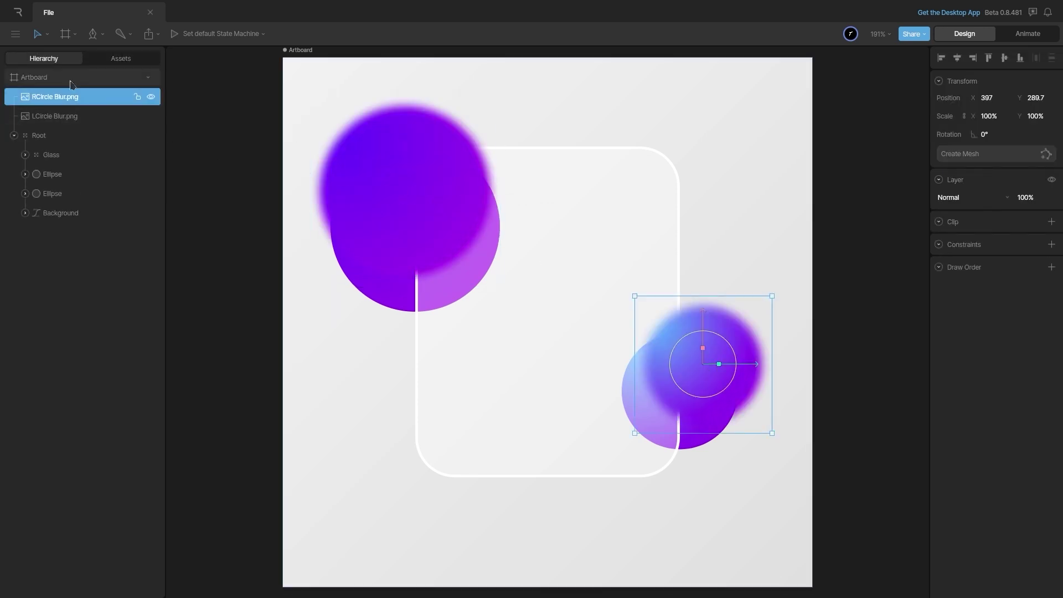
# Step: Reorder the layers inside Root so LCircle Blur.png sits directly above the larger ellipse and RCircle Blur.png directly above the smaller one
pyautogui.moveTo(88, 119); pyautogui.dragTo(72, 179)
pyautogui.moveTo(61, 97); pyautogui.dragTo(76, 143)
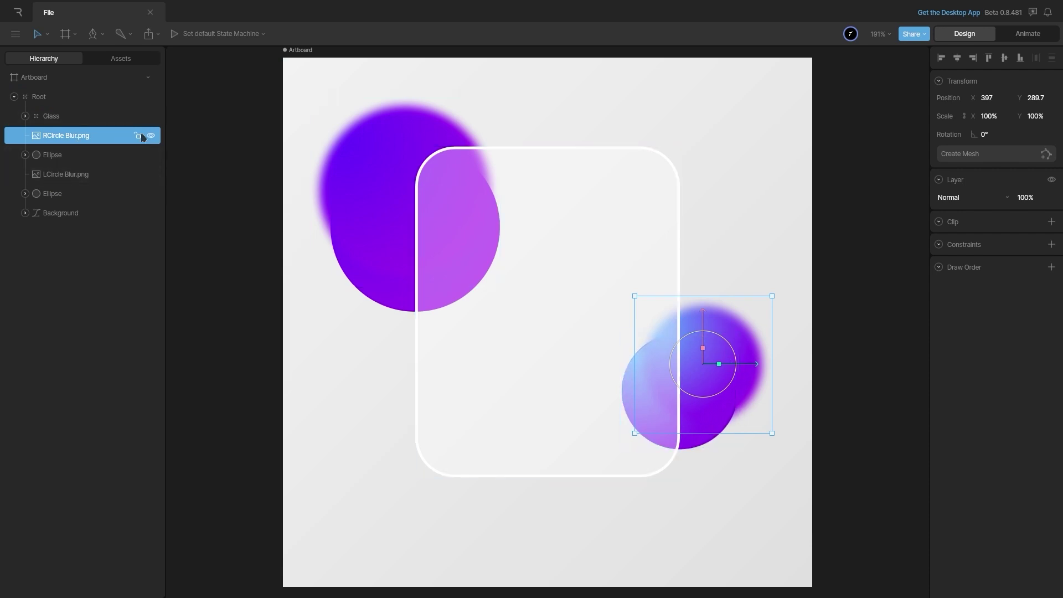
# Step: Align RCircle Blur.png with the smaller ellipse by moving it to position X 375, Y 315
pyautogui.click(81, 155)
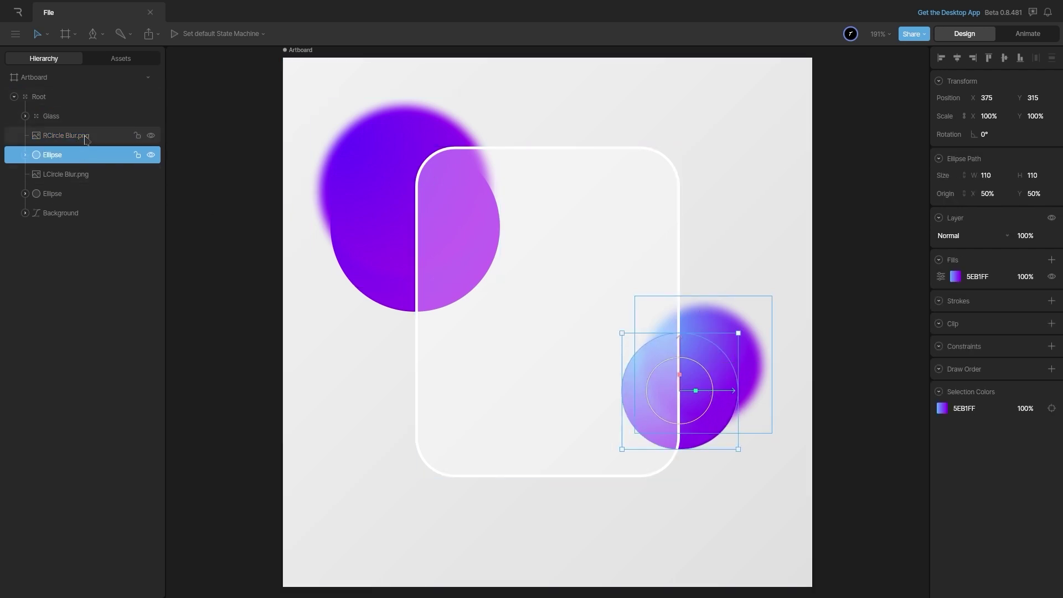
pyautogui.click(762, 357)
pyautogui.moveTo(762, 368); pyautogui.dragTo(738, 371)
pyautogui.moveTo(680, 331); pyautogui.dragTo(680, 355)
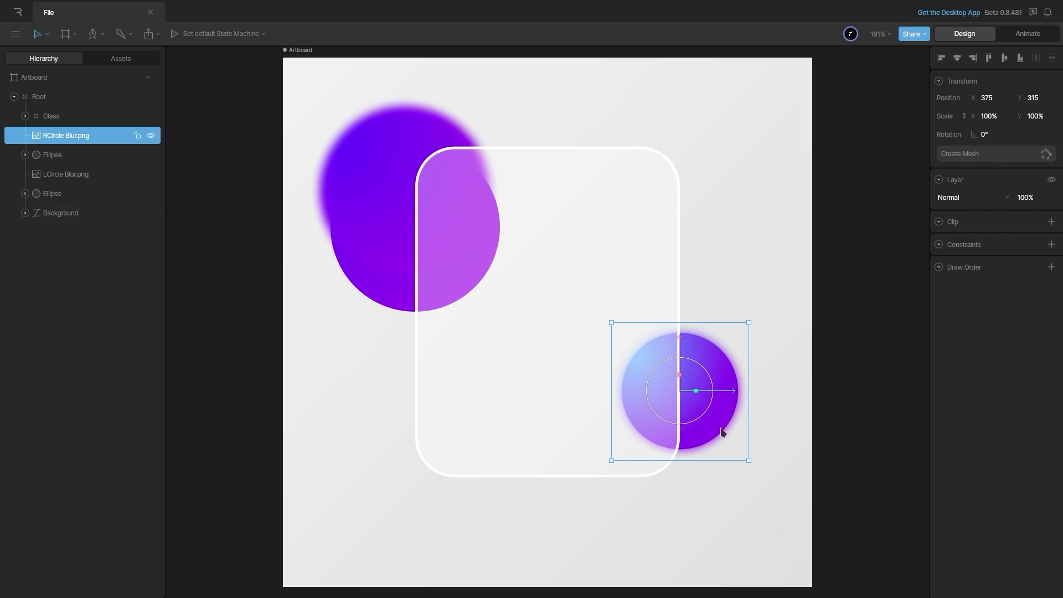
# Step: Align LCircle Blur.png with the larger ellipse by moving it to position X 126.3, Y 160
pyautogui.click(82, 175)
pyautogui.moveTo(410, 159); pyautogui.dragTo(413, 190)
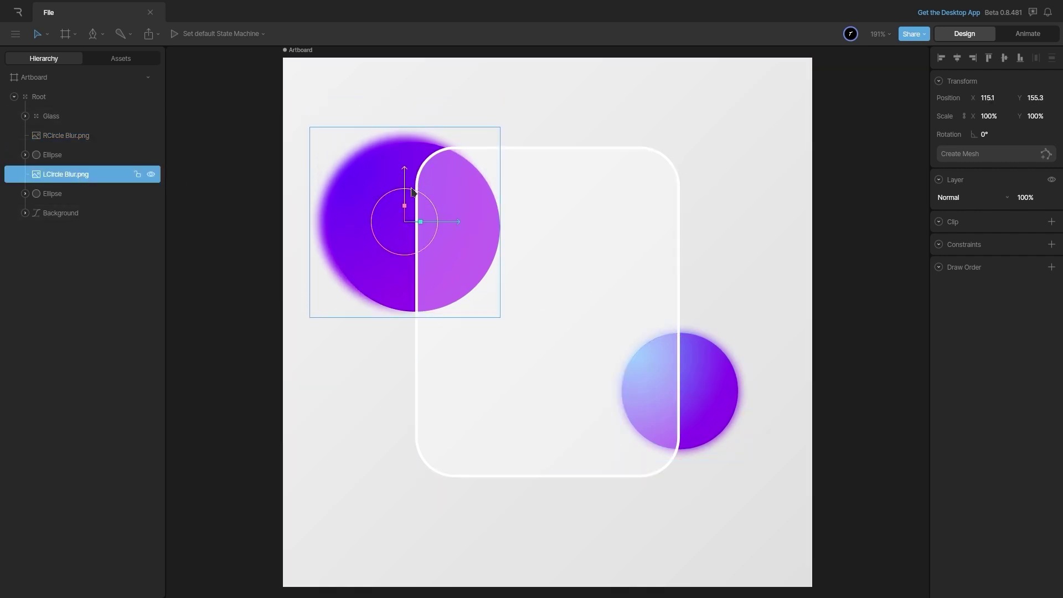
pyautogui.moveTo(453, 227); pyautogui.dragTo(466, 231)
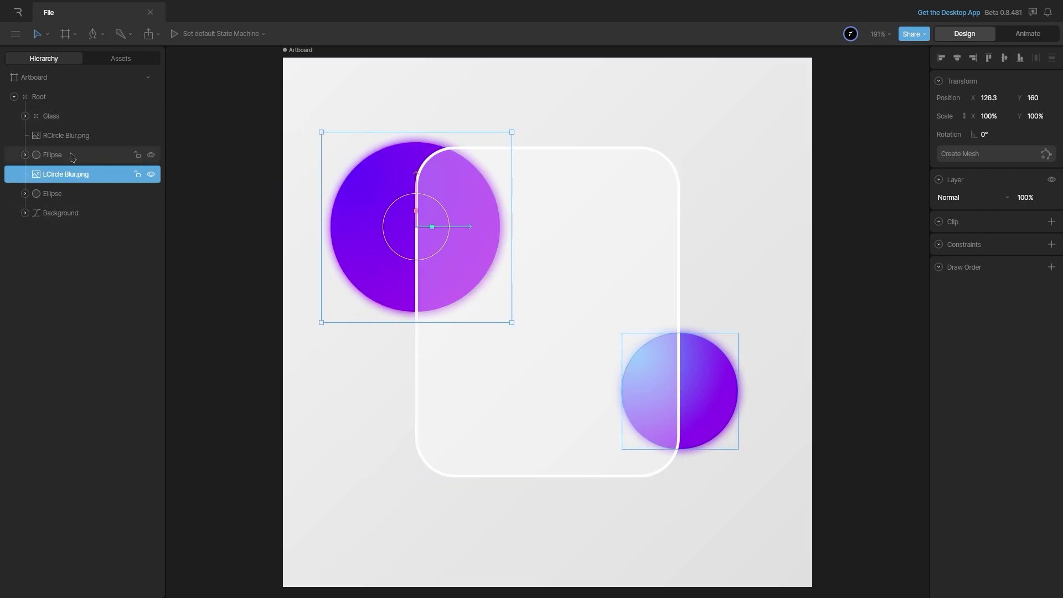
# Step: Group LCircle Blur.png with the larger ellipse, and RCircle Blur.png with the smaller ellipse
pyautogui.keyDown('shift'); pyautogui.click(72, 192); pyautogui.keyUp('shift')
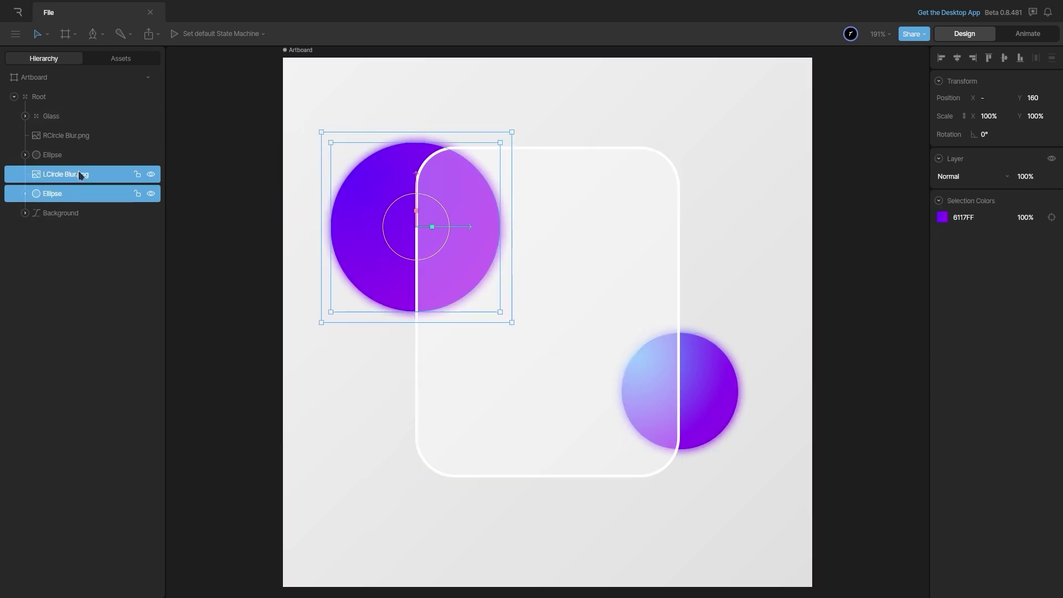
pyautogui.hotkey('ctrl', 'g')
pyautogui.click(77, 154)
pyautogui.keyDown('shift'); pyautogui.click(78, 136); pyautogui.keyUp('shift')
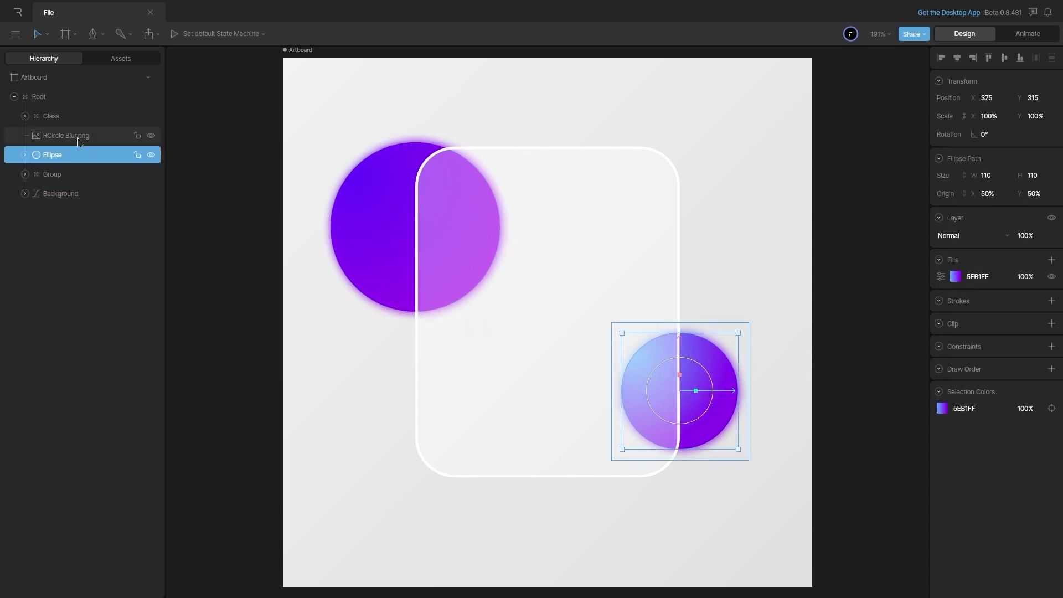
pyautogui.hotkey('ctrl', 'g')
# Step: Rename the smaller circle's group as RCircle and the larger circle's group as LCircle
pyautogui.doubleClick(105, 135)
pyautogui.write('RCircle')
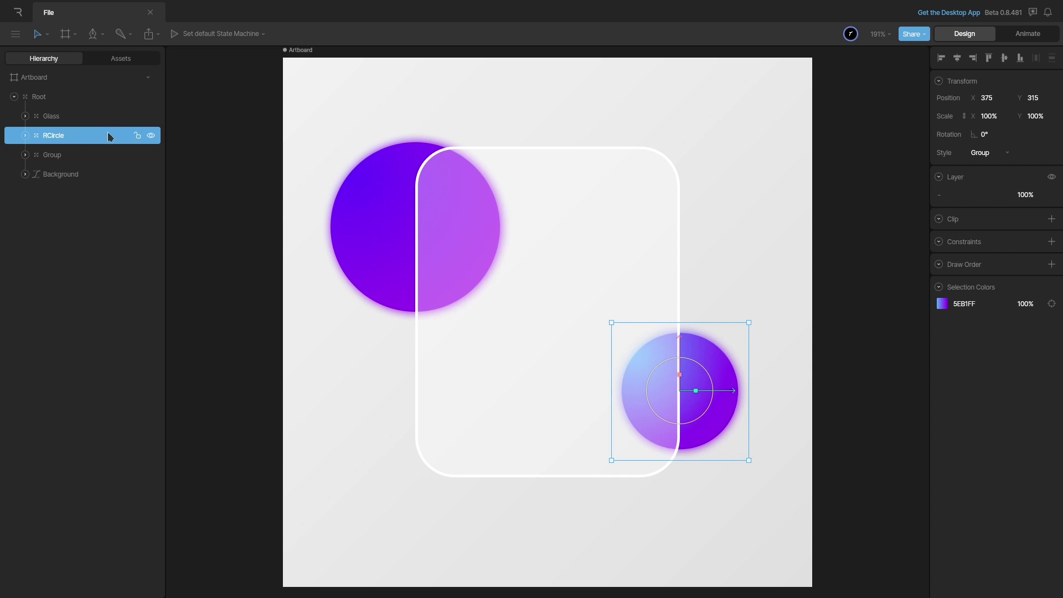
pyautogui.doubleClick(106, 155)
pyautogui.write('LCircle')
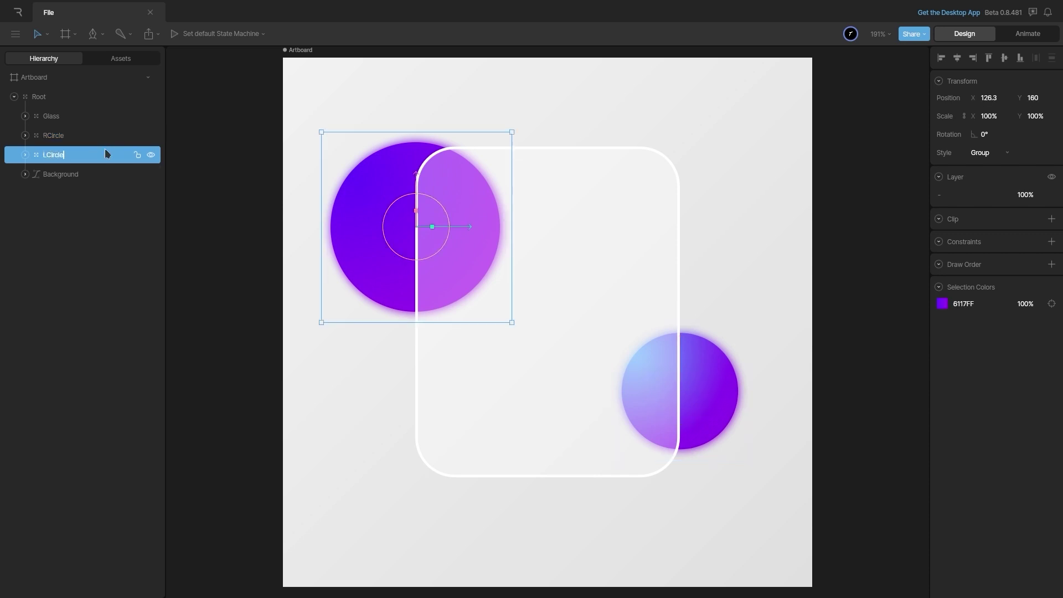
pyautogui.click(226, 162)
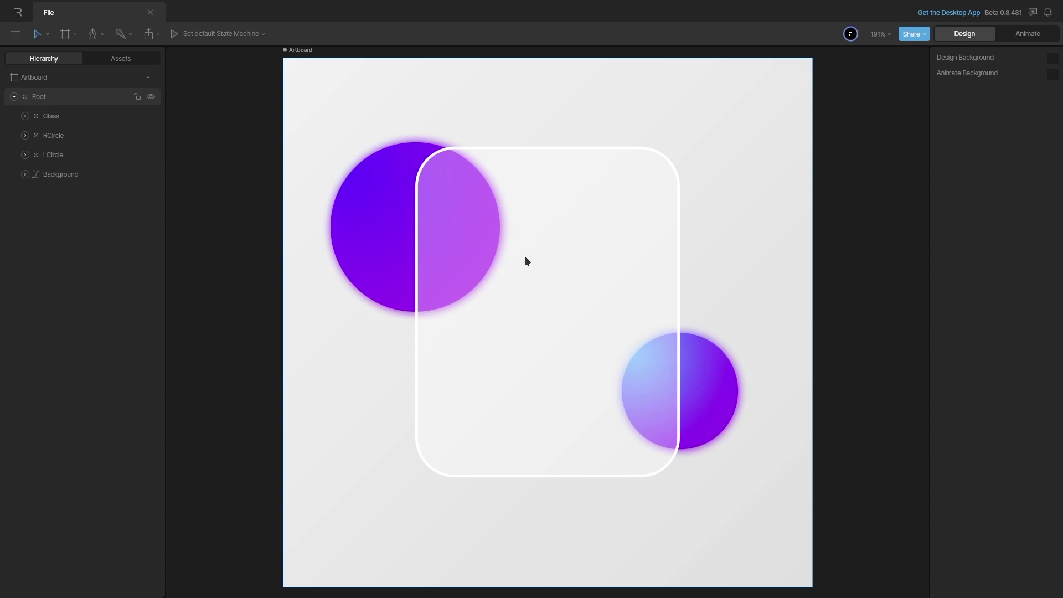
# Step: Make the hidden rectangle in the Glass group visible and remove its white fill
pyautogui.click(25, 116)
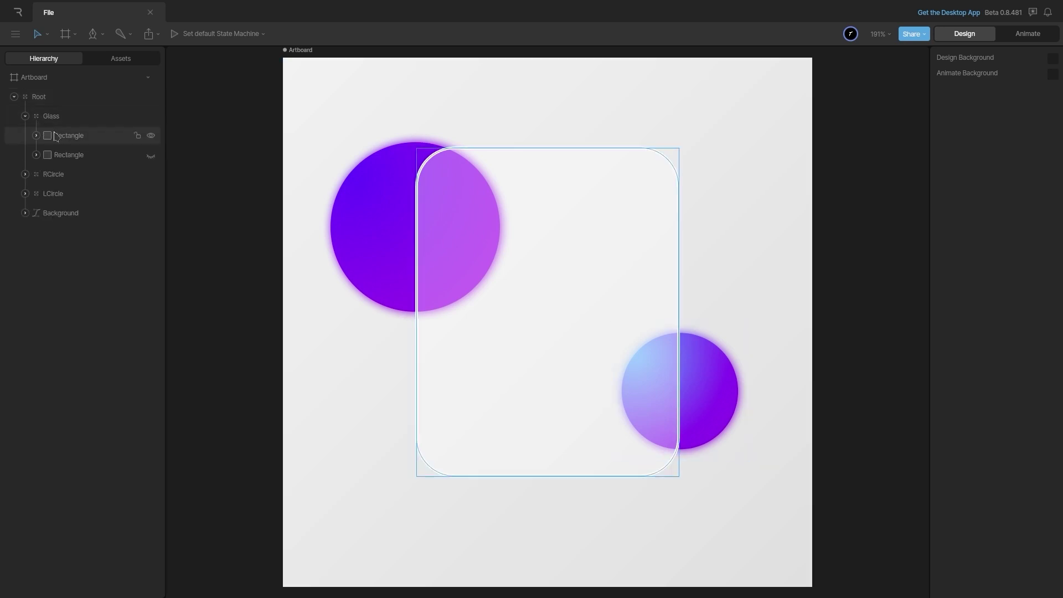
pyautogui.click(80, 154)
pyautogui.click(151, 155)
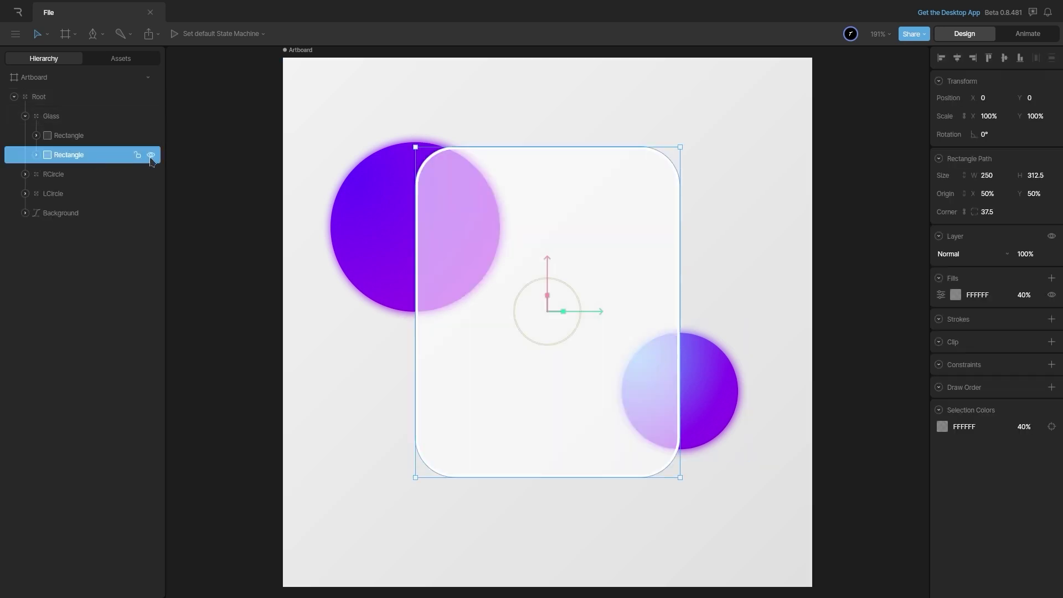
pyautogui.click(1051, 295)
# Step: Rename the unfilled rectangle in the Glass group as Blur Clip
pyautogui.doubleClick(94, 156)
pyautogui.write('Bl')
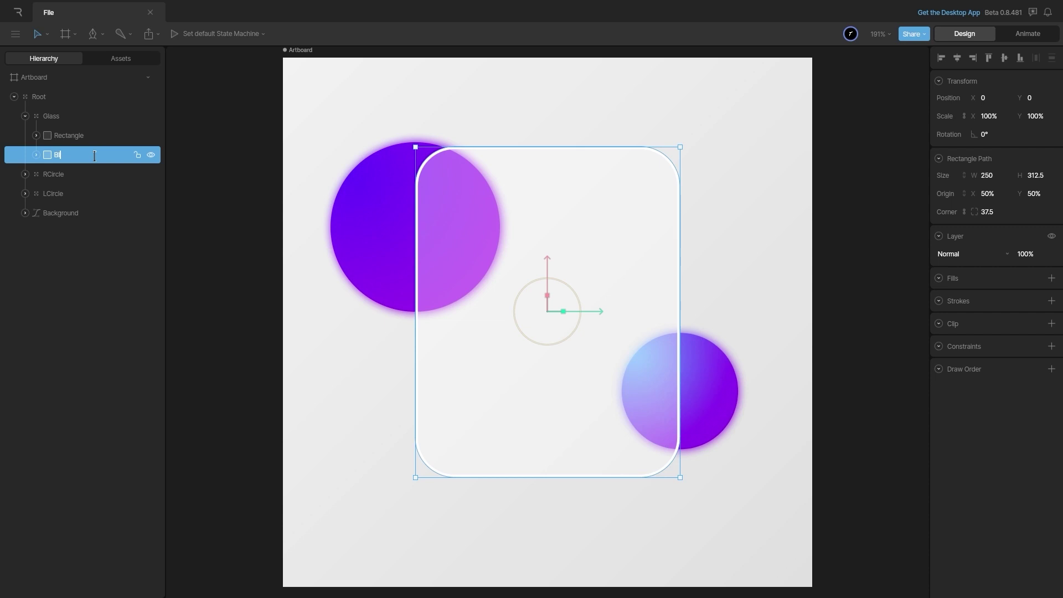
pyautogui.write('ur Clip')
pyautogui.press('Return')
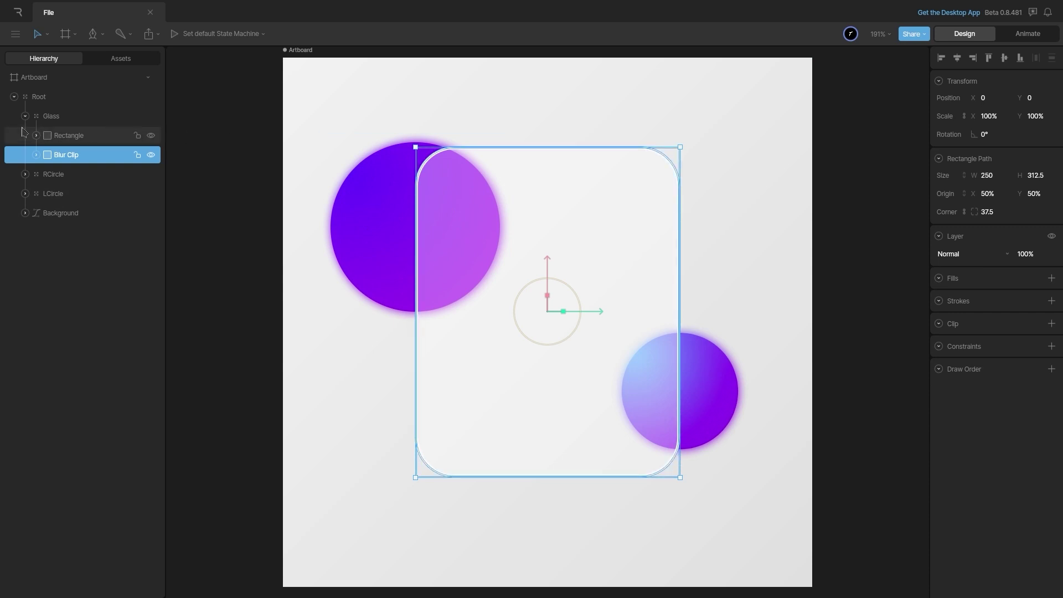
# Step: Try moving the Glass group diagonally over the larger circle, and undo the move
pyautogui.click(582, 255)
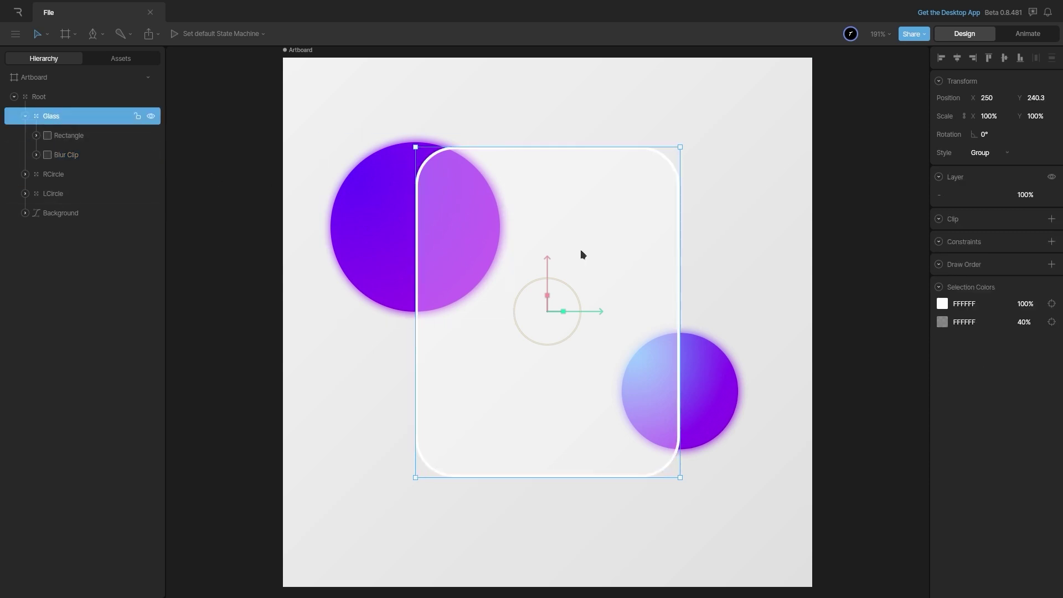
pyautogui.moveTo(600, 301); pyautogui.dragTo(546, 267)
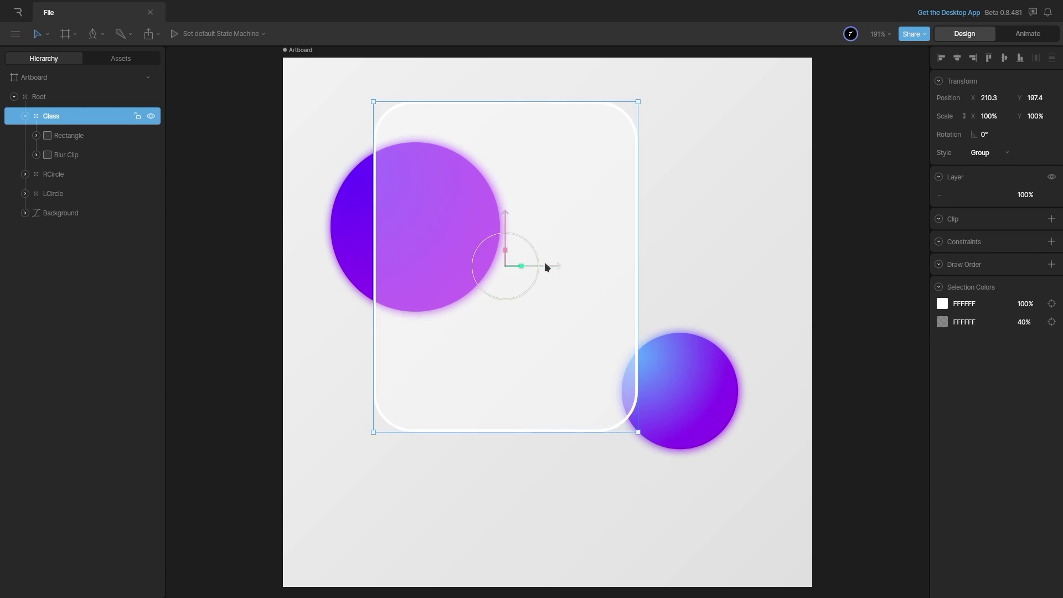
pyautogui.hotkey('ctrl', 'z')
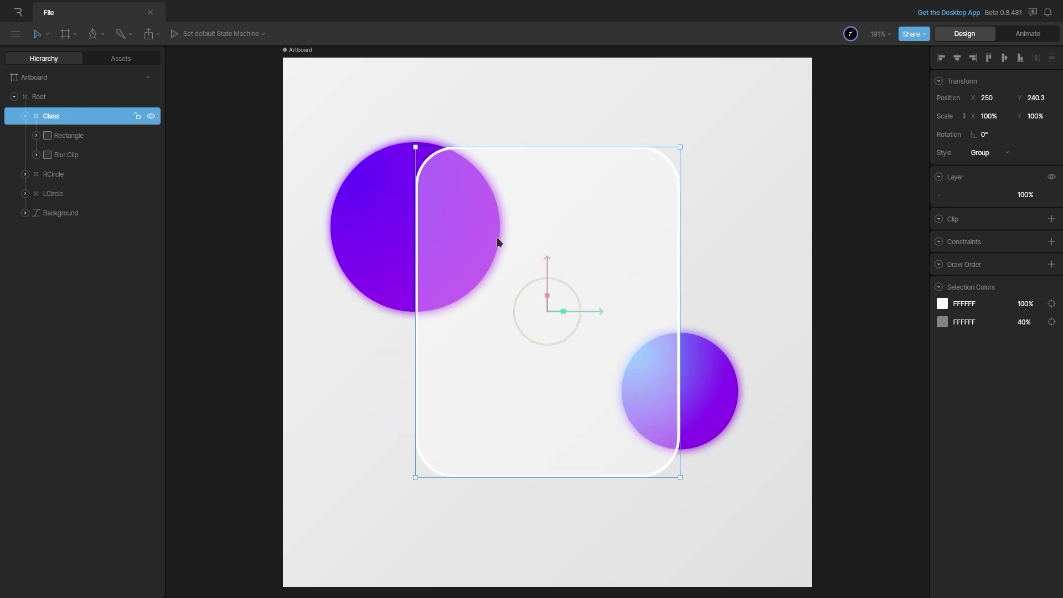
# Step: Clip RCircle Blur.png in the RCircle group with the Blur Clip shape as the clipping source
pyautogui.click(25, 193)
pyautogui.click(25, 174)
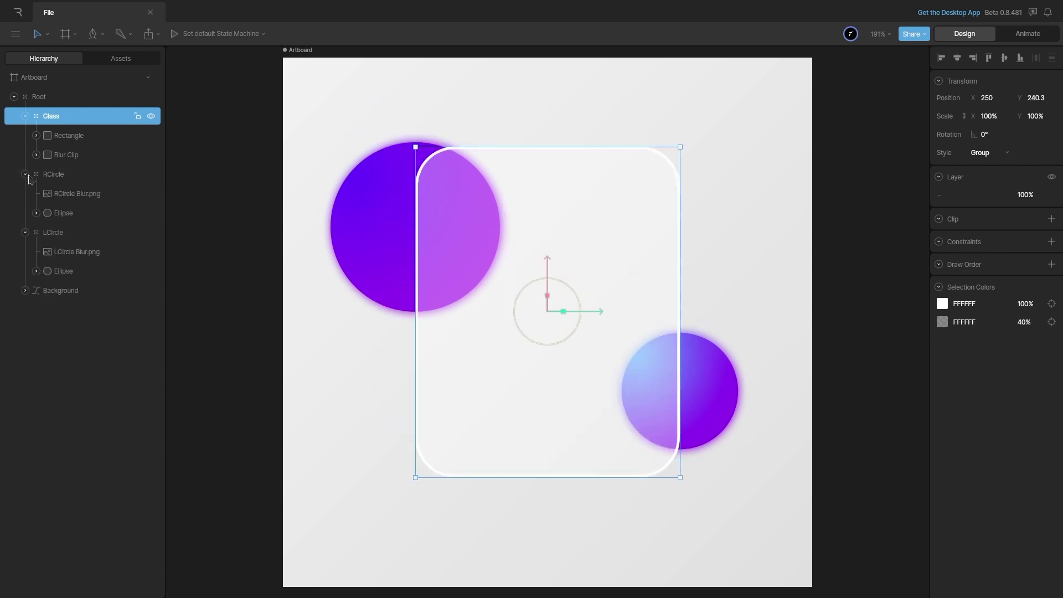
pyautogui.click(111, 200)
pyautogui.click(1051, 222)
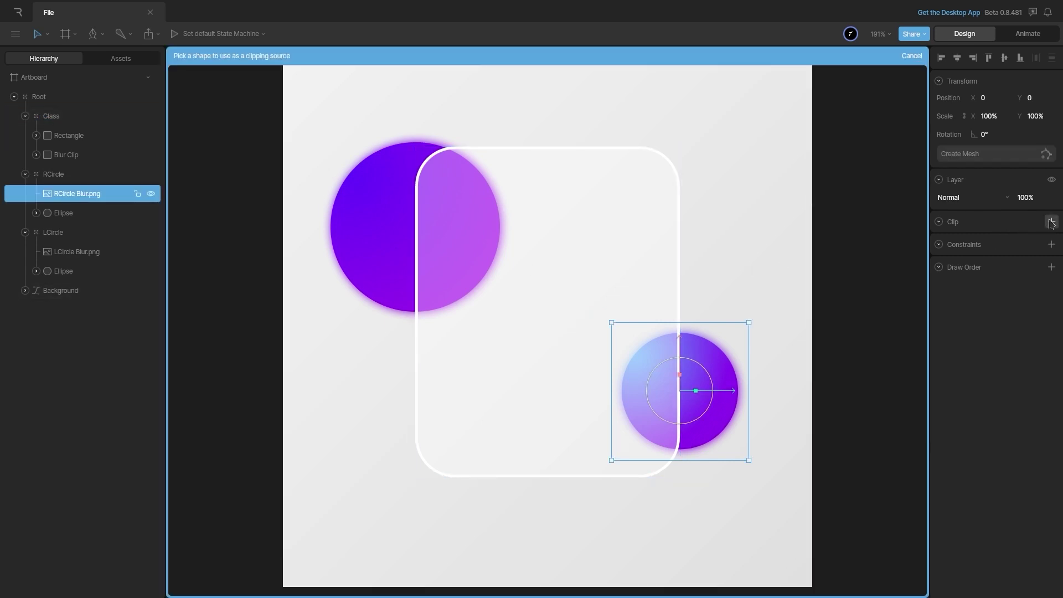
pyautogui.click(76, 160)
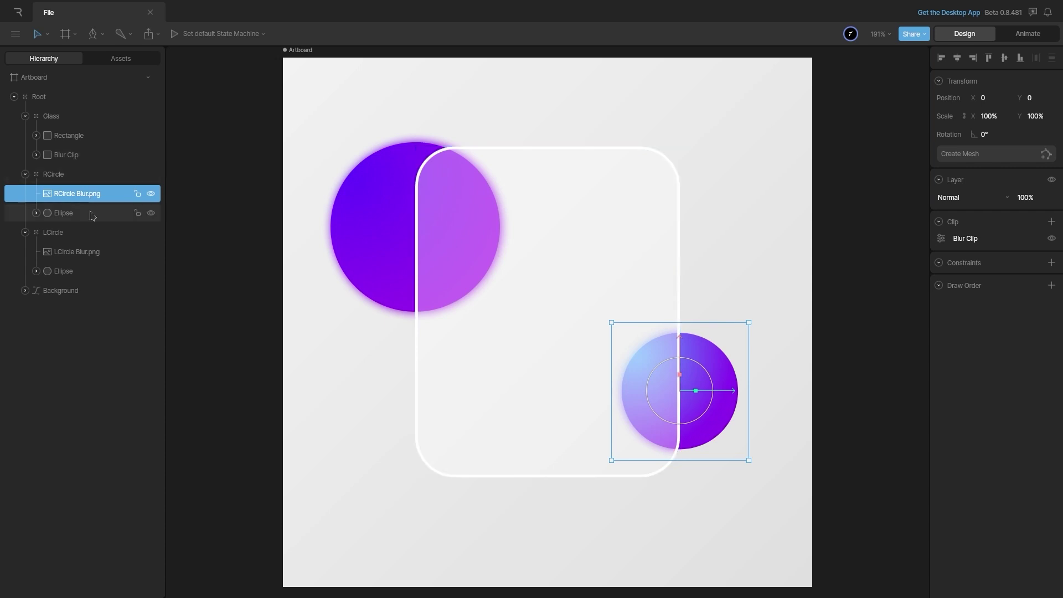
# Step: Clip LCircle Blur.png in the LCircle group with the Blur Clip shape as the clipping source
pyautogui.click(78, 252)
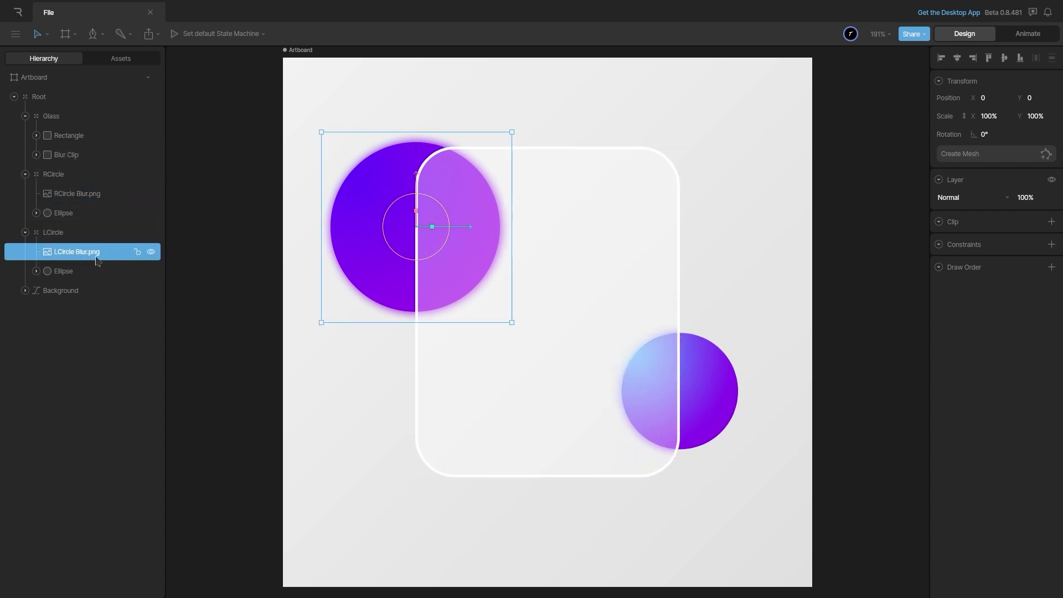
pyautogui.click(1052, 222)
pyautogui.click(63, 155)
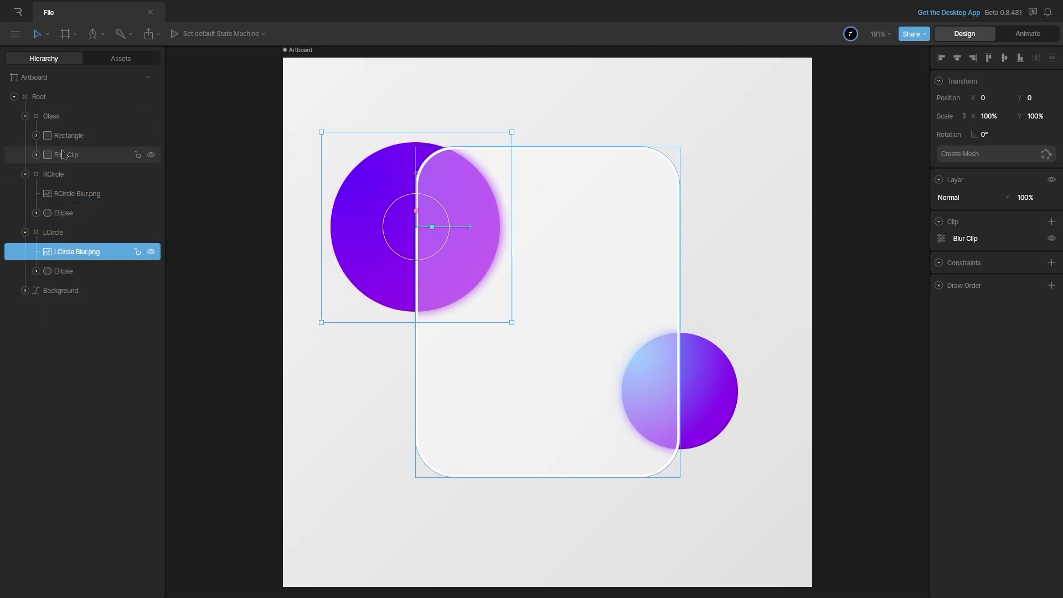
# Step: Move the Glass group across the circles to test the clipping, leaving it at about X 251.3, Y 244.4
pyautogui.click(770, 249)
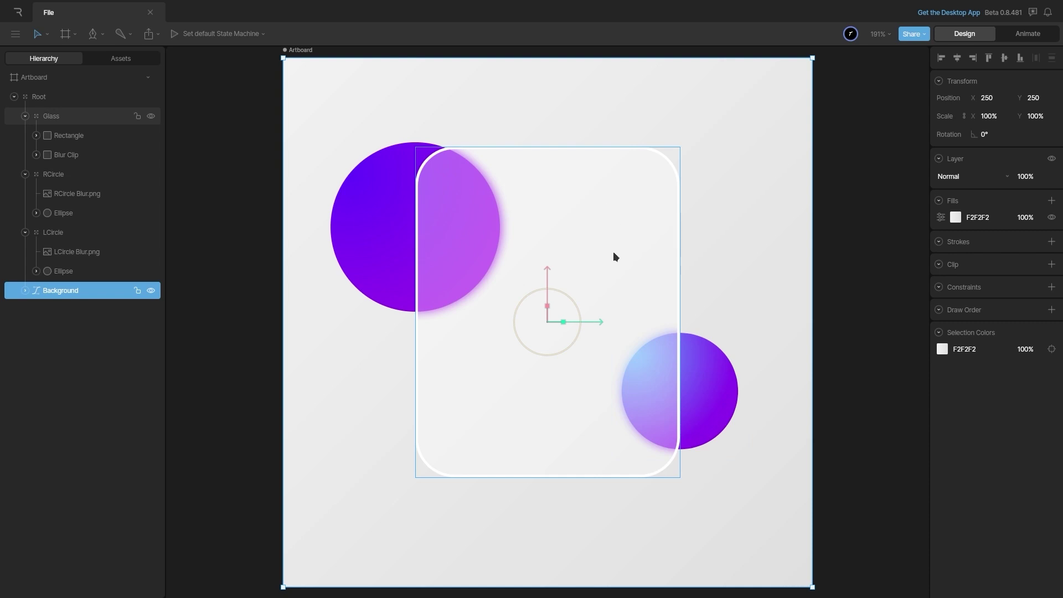
pyautogui.click(72, 116)
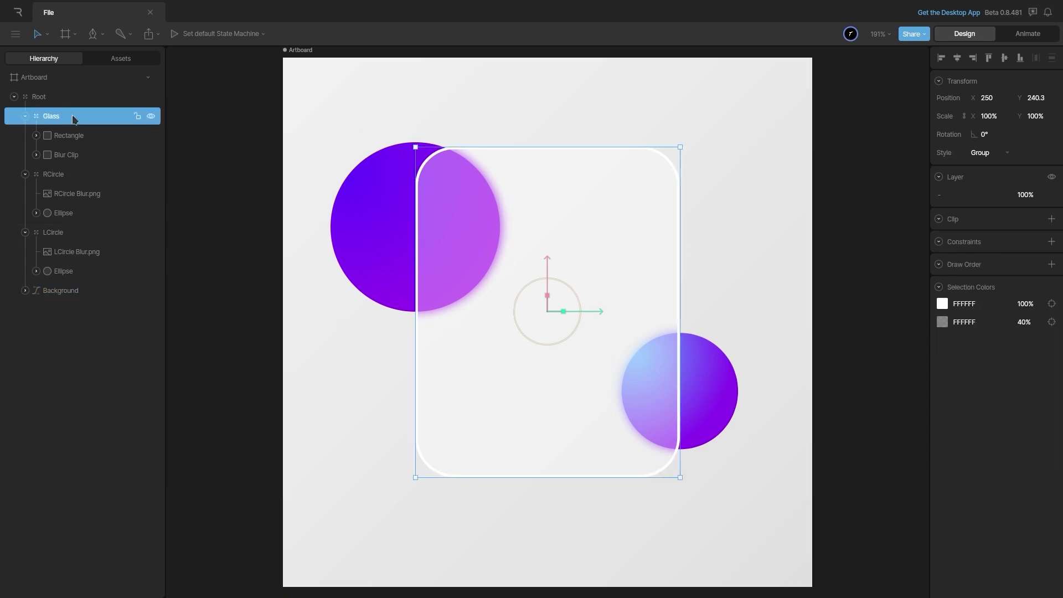
pyautogui.moveTo(593, 242)
pyautogui.mouseDown()
pyautogui.moveTo(578, 227)
pyautogui.moveTo(604, 204)
pyautogui.moveTo(618, 232)
pyautogui.moveTo(557, 238)
pyautogui.moveTo(580, 203)
pyautogui.moveTo(607, 228)
pyautogui.moveTo(548, 249)
pyautogui.moveTo(590, 202)
pyautogui.moveTo(599, 239)
pyautogui.mouseUp()
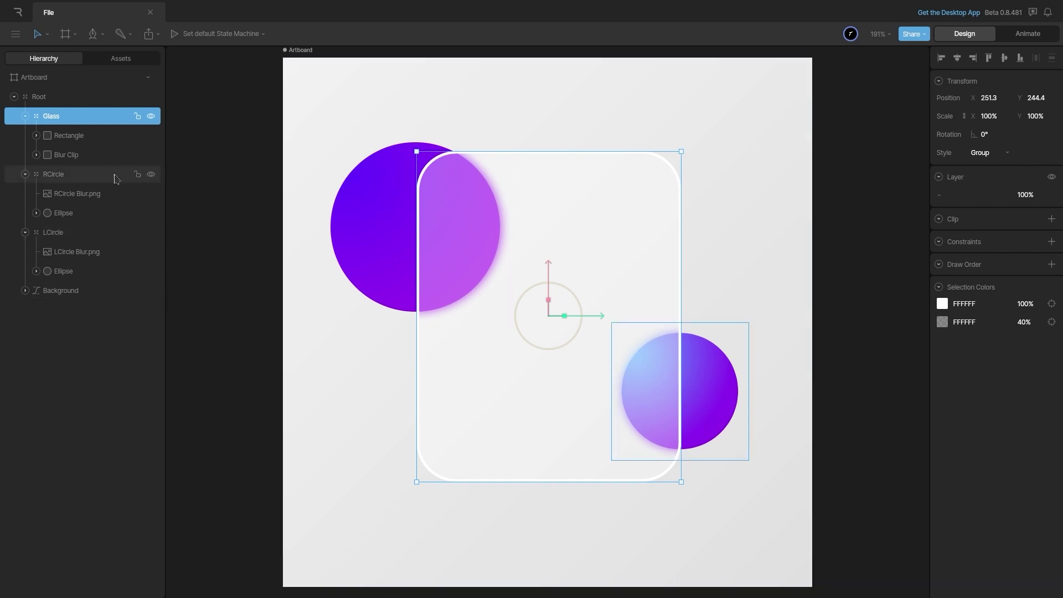
# Step: Try hiding the smaller ellipse and moving the Glass group over the blurred image, and undo these changes
pyautogui.click(86, 213)
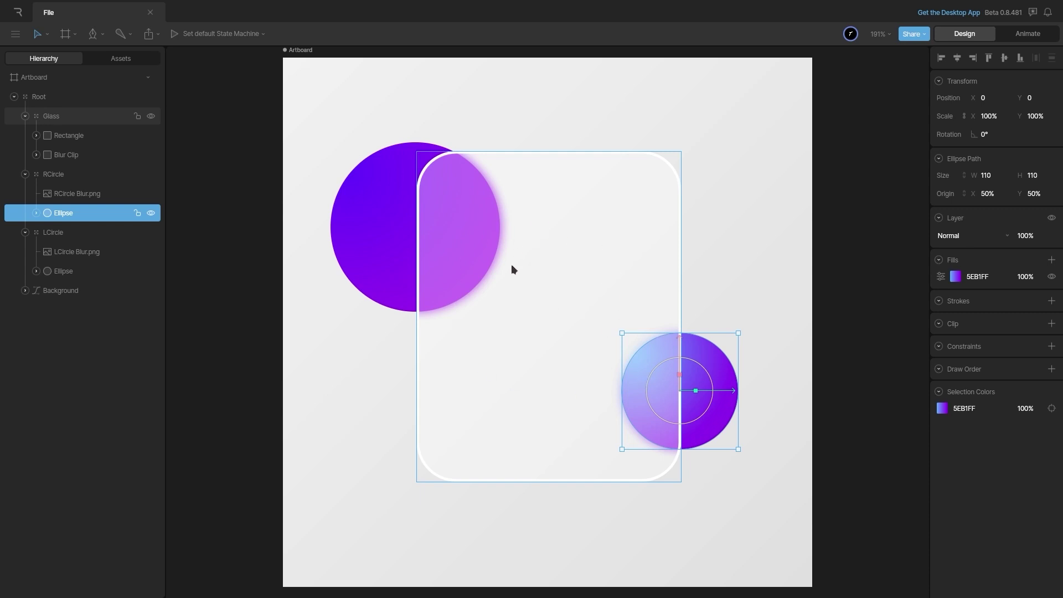
pyautogui.click(151, 215)
pyautogui.click(540, 190)
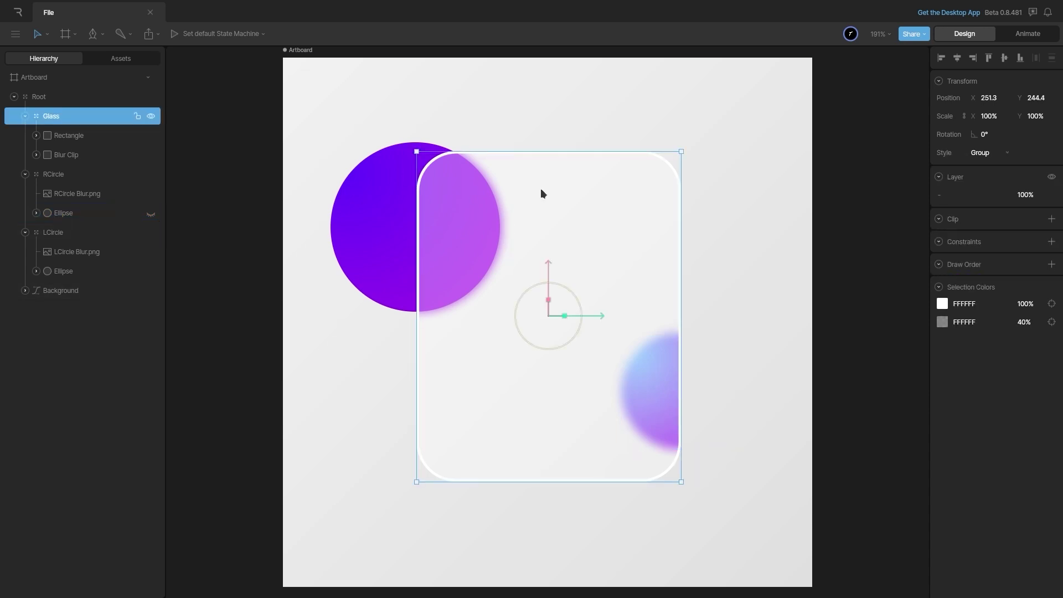
pyautogui.moveTo(609, 225)
pyautogui.mouseDown()
pyautogui.moveTo(580, 211)
pyautogui.moveTo(618, 188)
pyautogui.moveTo(627, 207)
pyautogui.moveTo(574, 204)
pyautogui.moveTo(608, 203)
pyautogui.mouseUp()
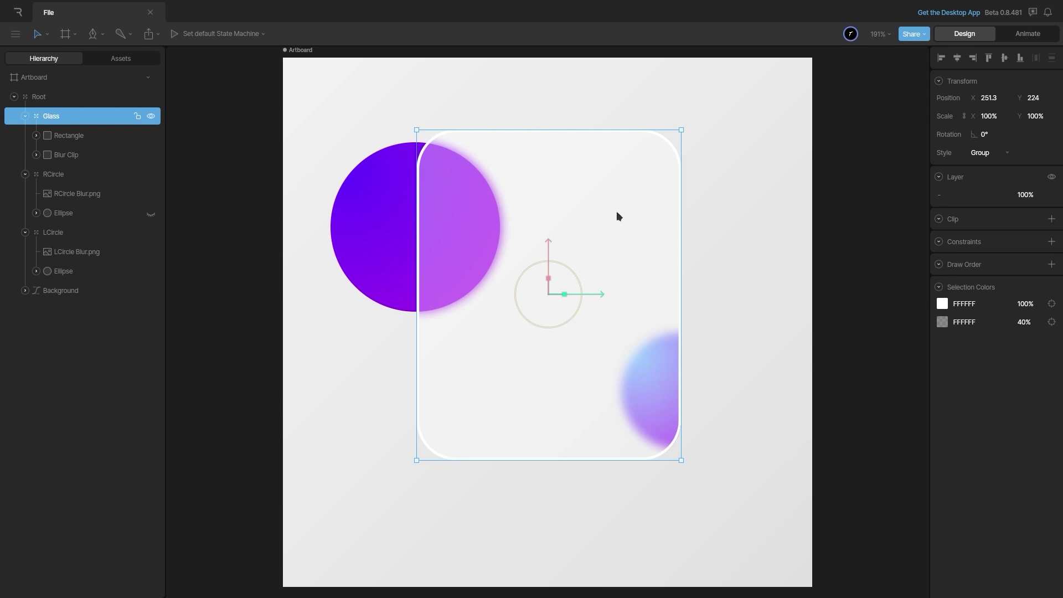
pyautogui.hotkey('ctrl', 'z')
pyautogui.hotkey('ctrl', 'z')
pyautogui.hotkey('ctrl', 'z')
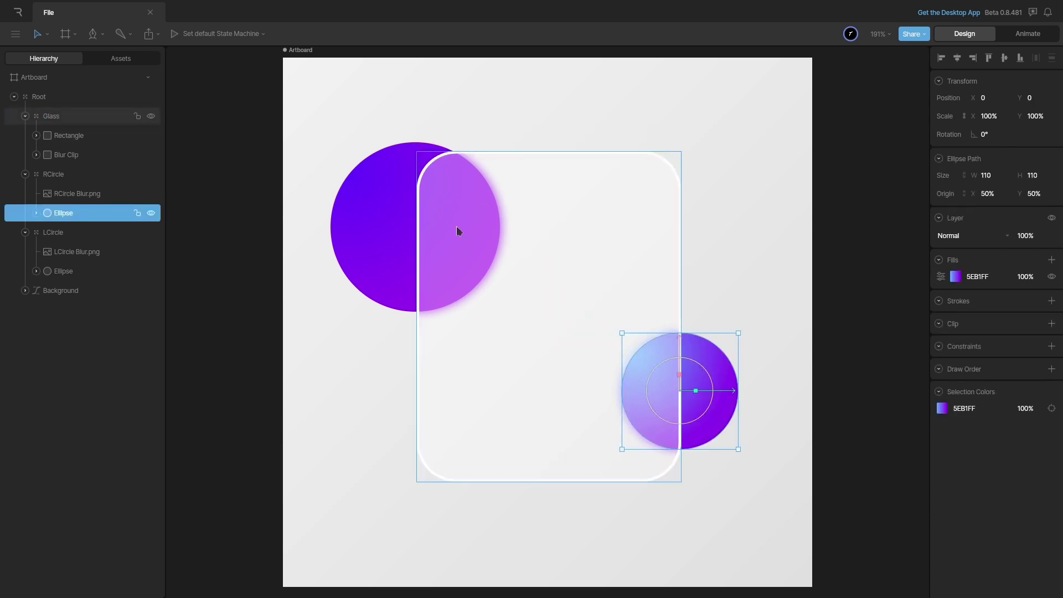
# Step: Duplicate the Blur Clip shape within the Glass group and rename the copy as Circle Clip
pyautogui.click(96, 156)
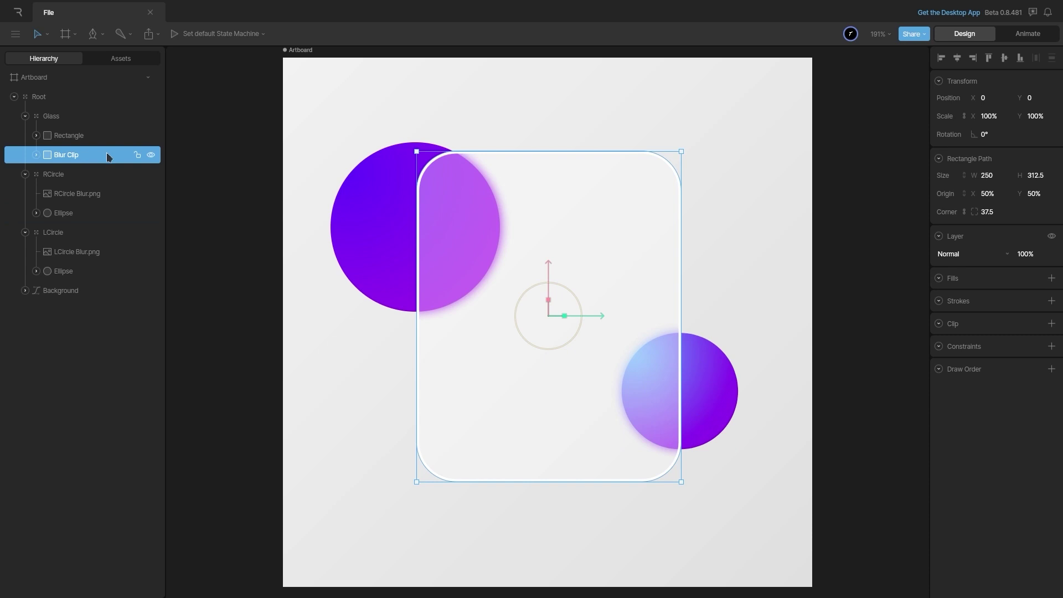
pyautogui.hotkey('ctrl', 'd')
pyautogui.doubleClick(92, 154)
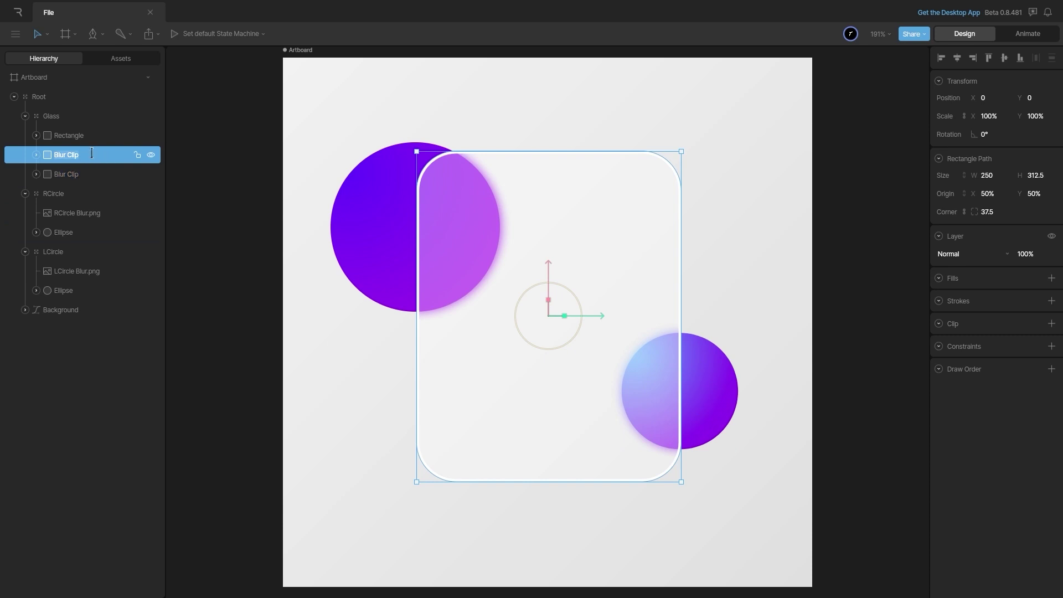
pyautogui.write('Cl')
# Step: Draw a closed path with the Pen tool through the artboard's four corners inside the Circle Clip shape
pyautogui.click(36, 155)
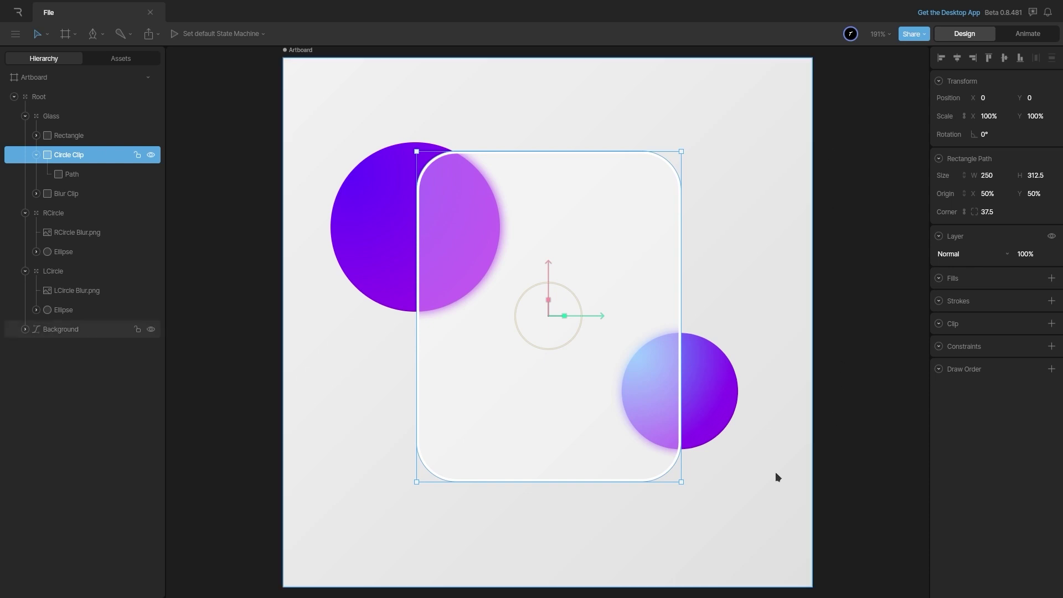
pyautogui.click(77, 176)
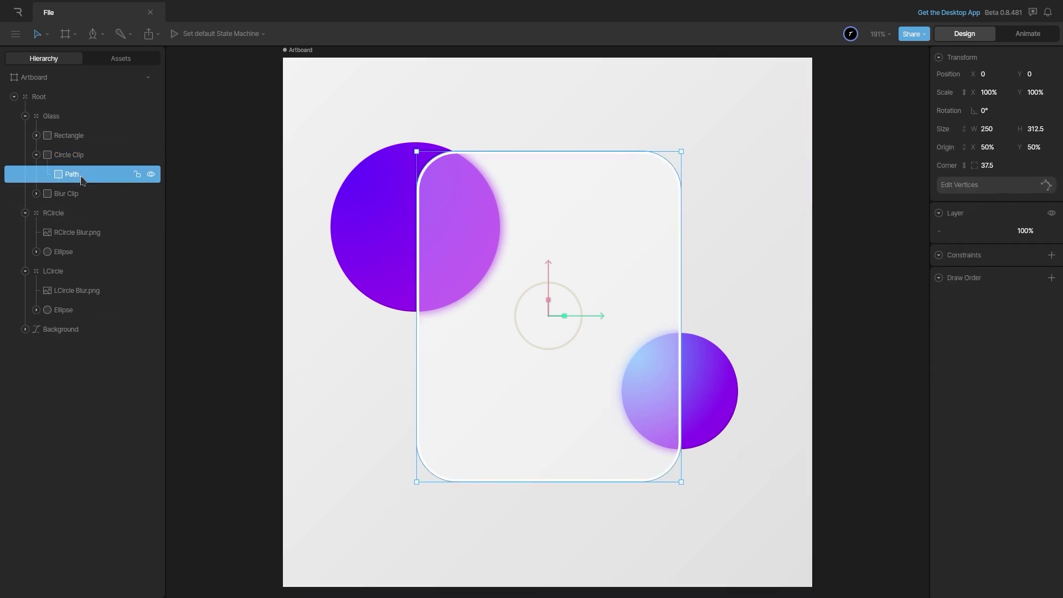
pyautogui.press('p')
pyautogui.click(283, 58)
pyautogui.click(813, 57)
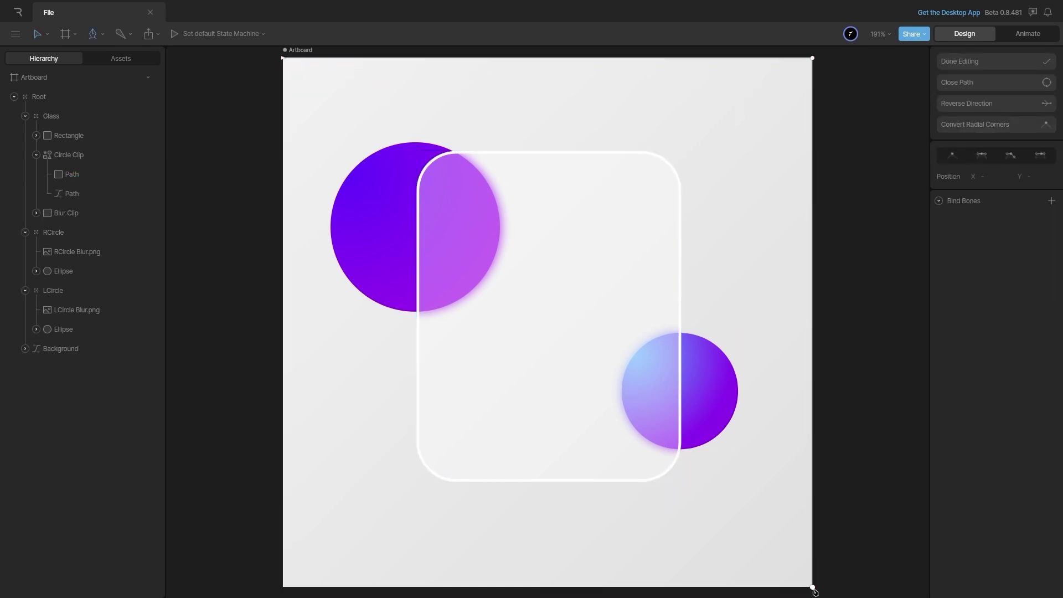
pyautogui.click(285, 589)
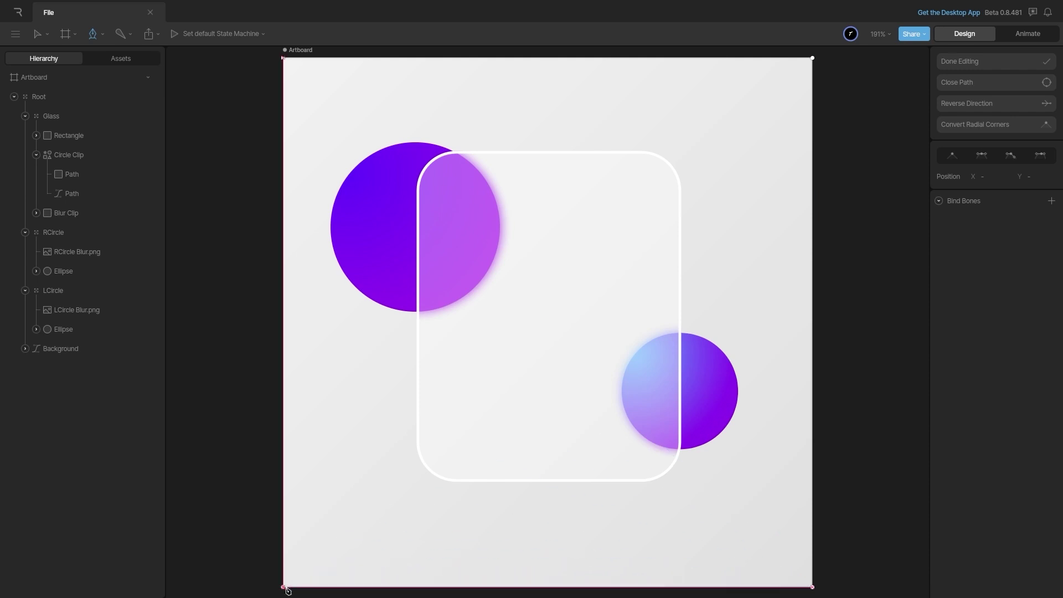
pyautogui.click(283, 58)
pyautogui.click(283, 59)
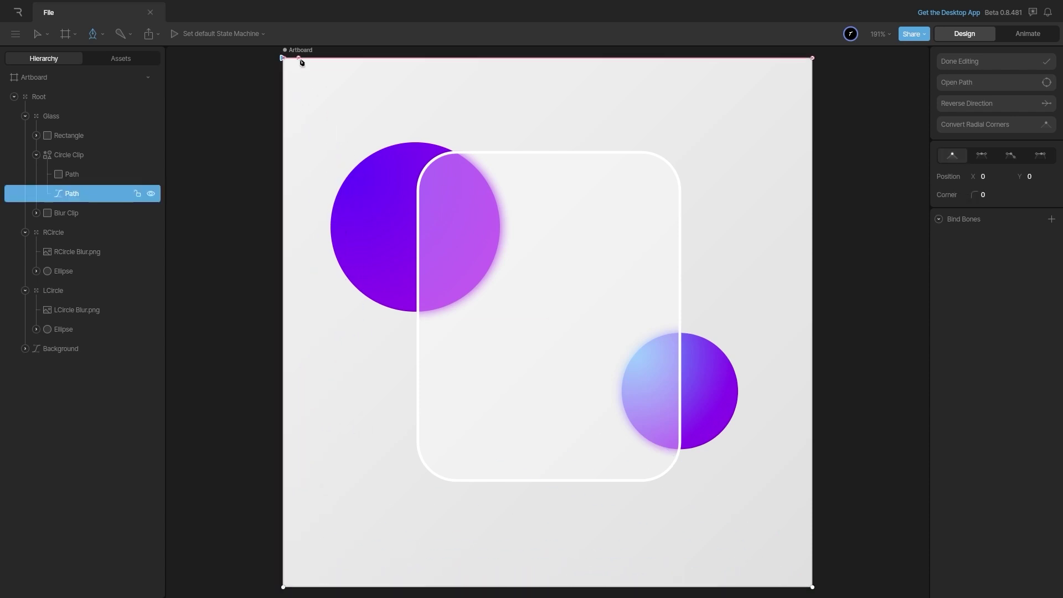
pyautogui.click(975, 61)
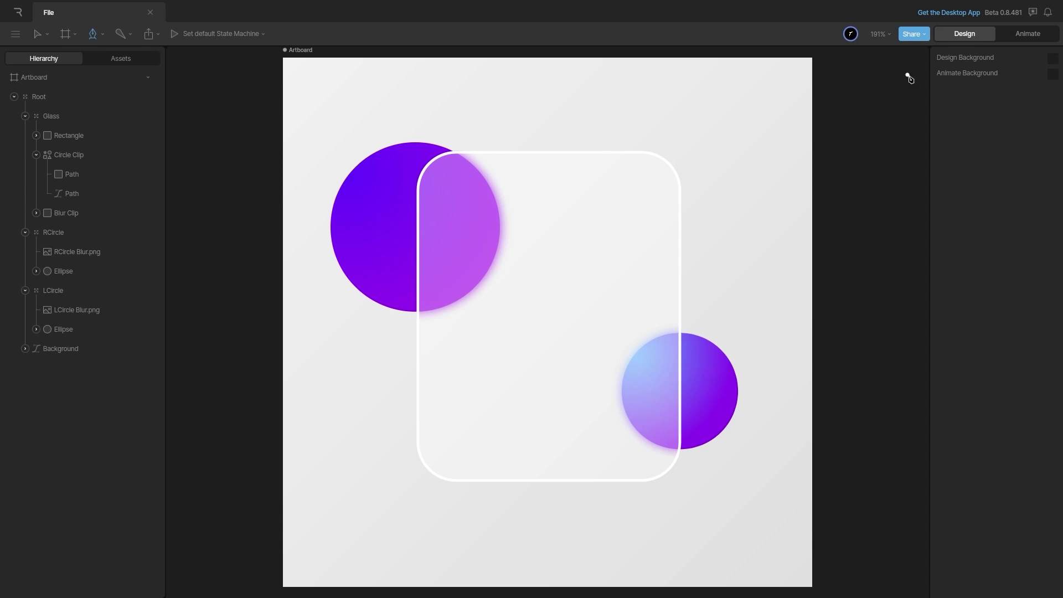
pyautogui.click(77, 160)
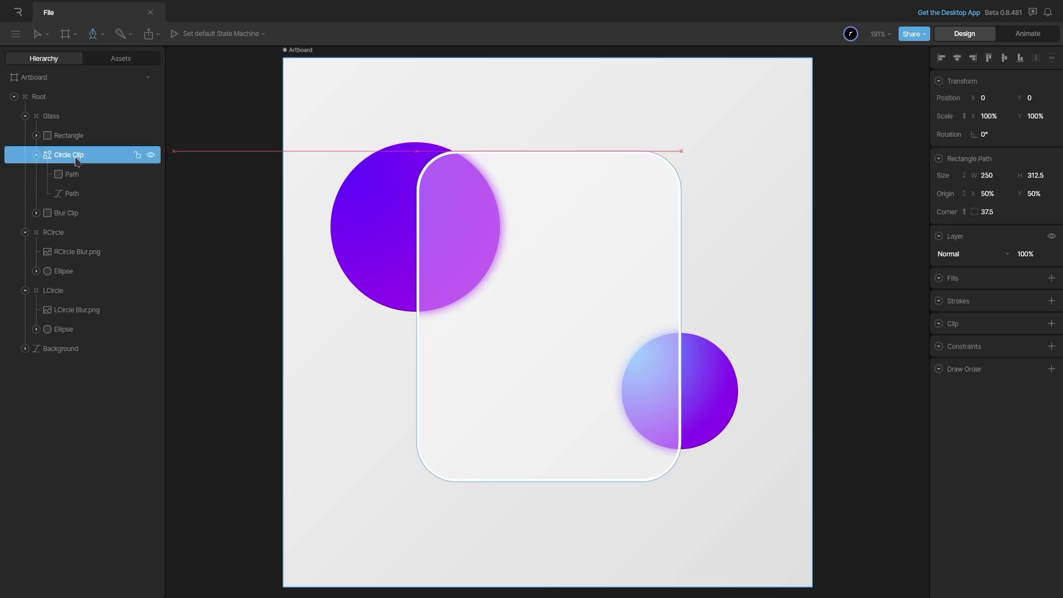
# Step: Add a solid 747474 fill to the Circle Clip shape and set its fill rule to Even-Odd
pyautogui.click(1051, 278)
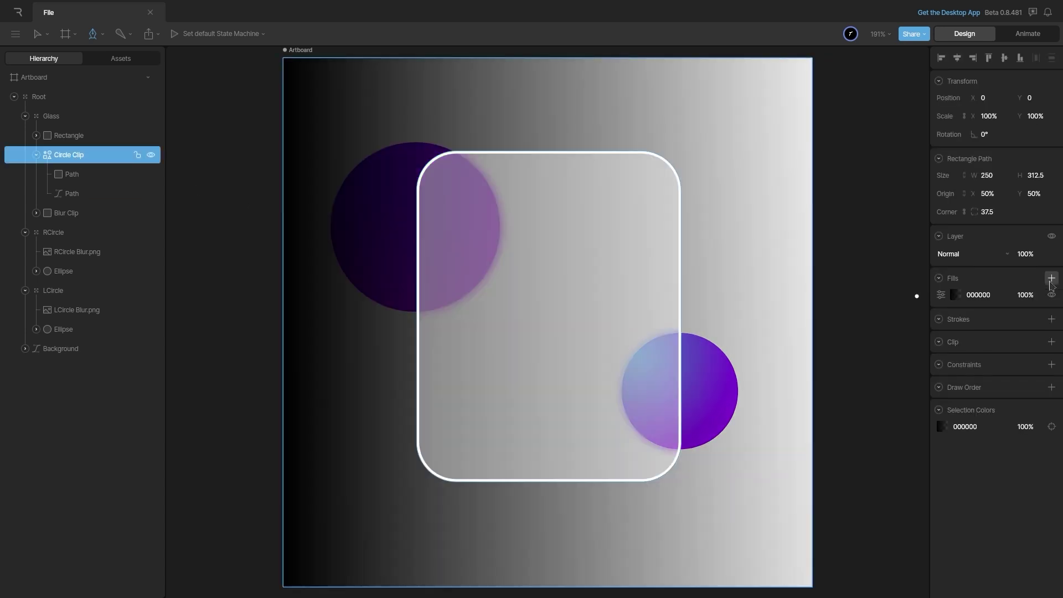
pyautogui.click(955, 294)
pyautogui.click(827, 302)
pyautogui.click(827, 300)
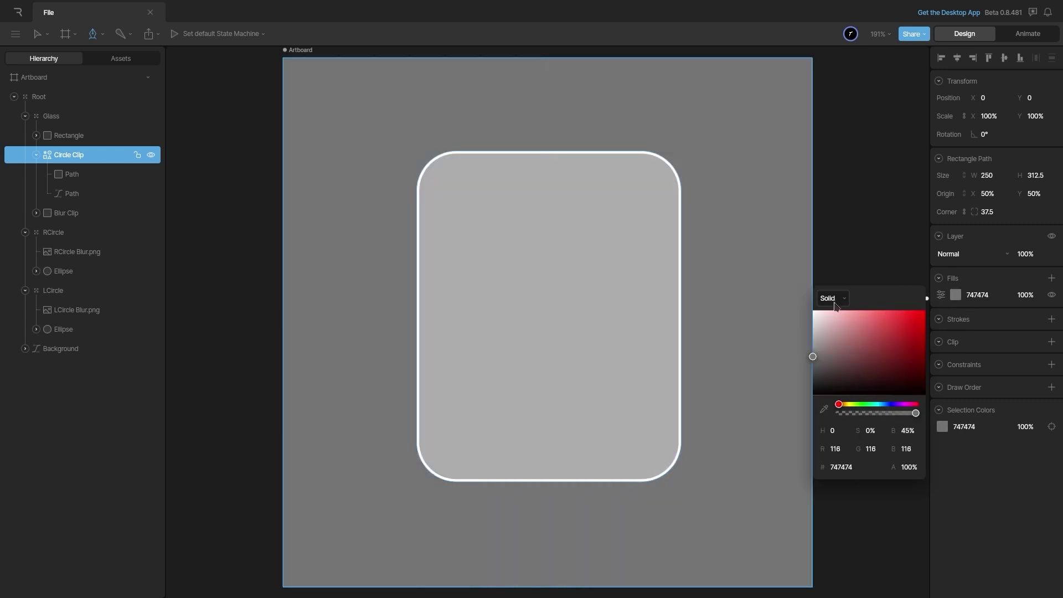
pyautogui.click(940, 295)
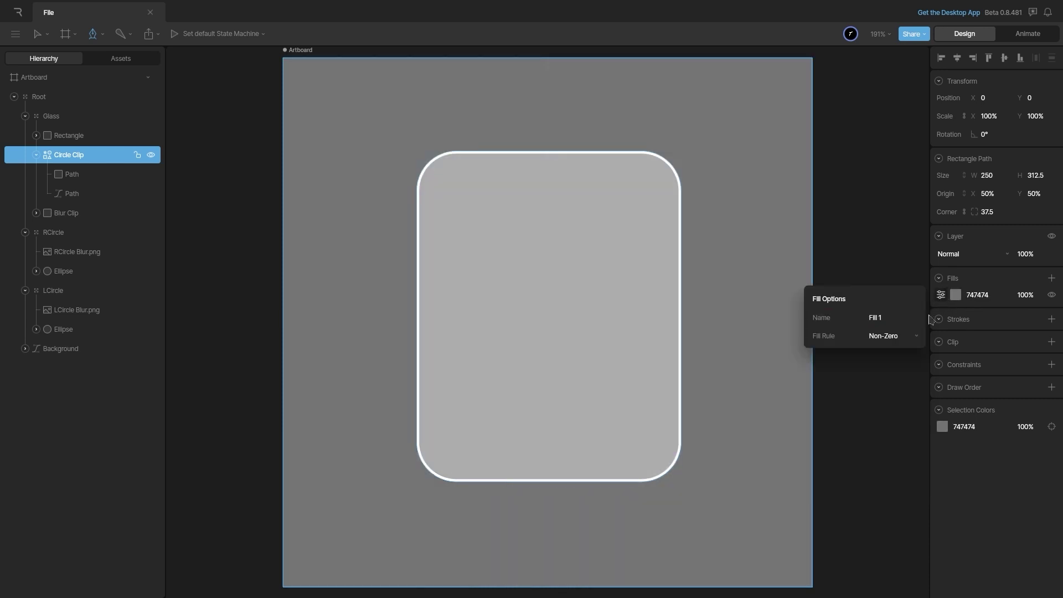
pyautogui.click(897, 336)
pyautogui.click(897, 356)
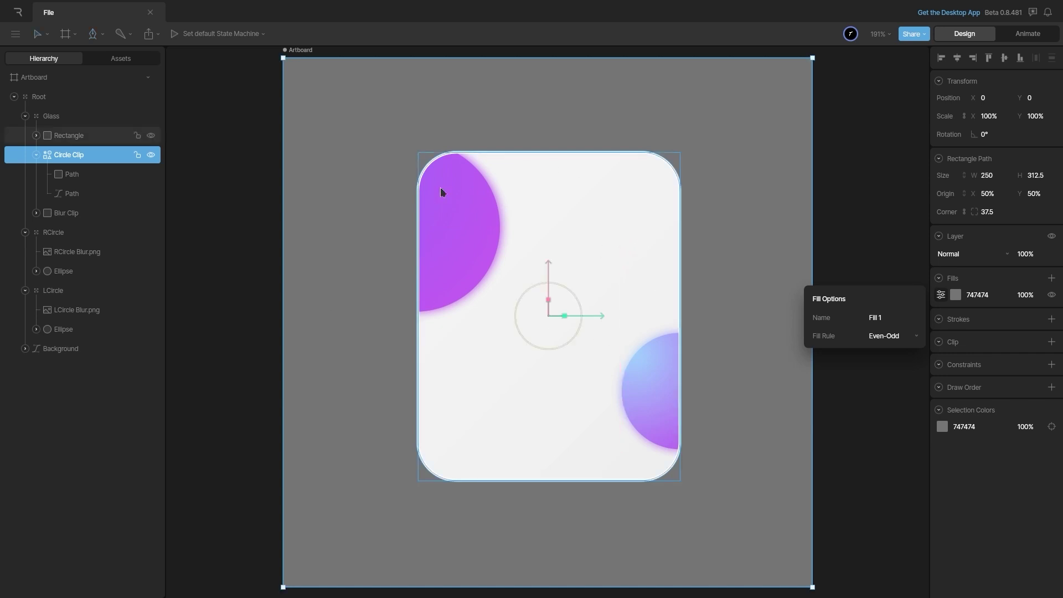
pyautogui.click(101, 161)
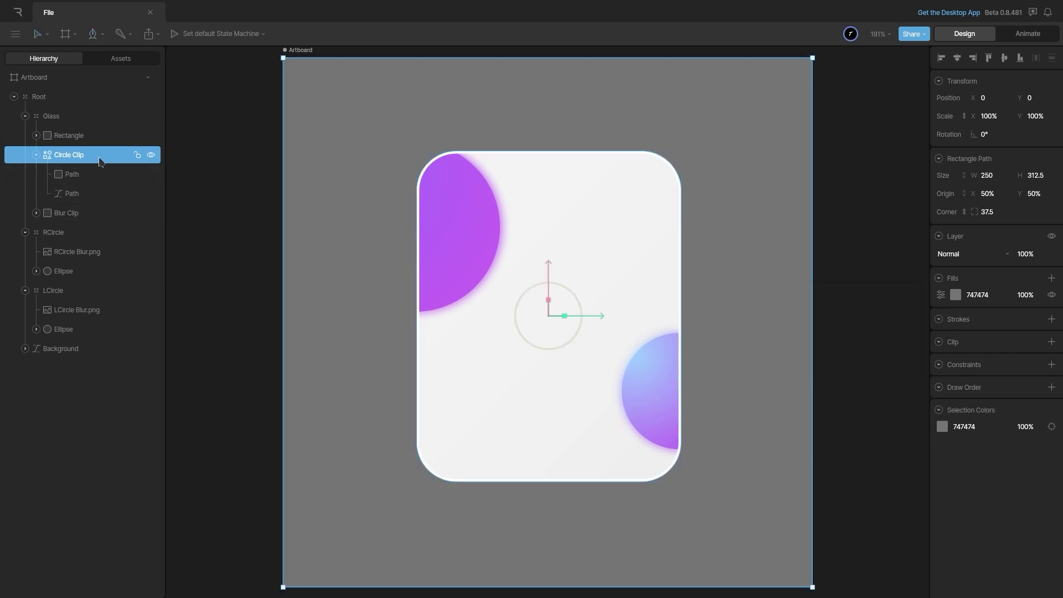
# Step: Clip the sharp ellipse in the RCircle group with the Circle Clip shape, using the Even-Odd operation
pyautogui.click(37, 155)
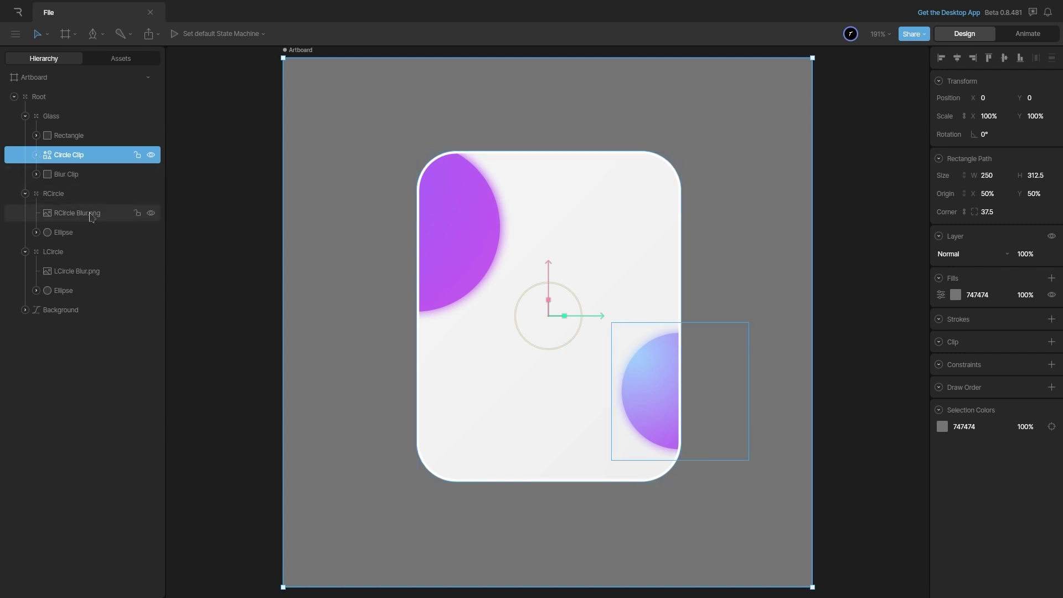
pyautogui.click(95, 237)
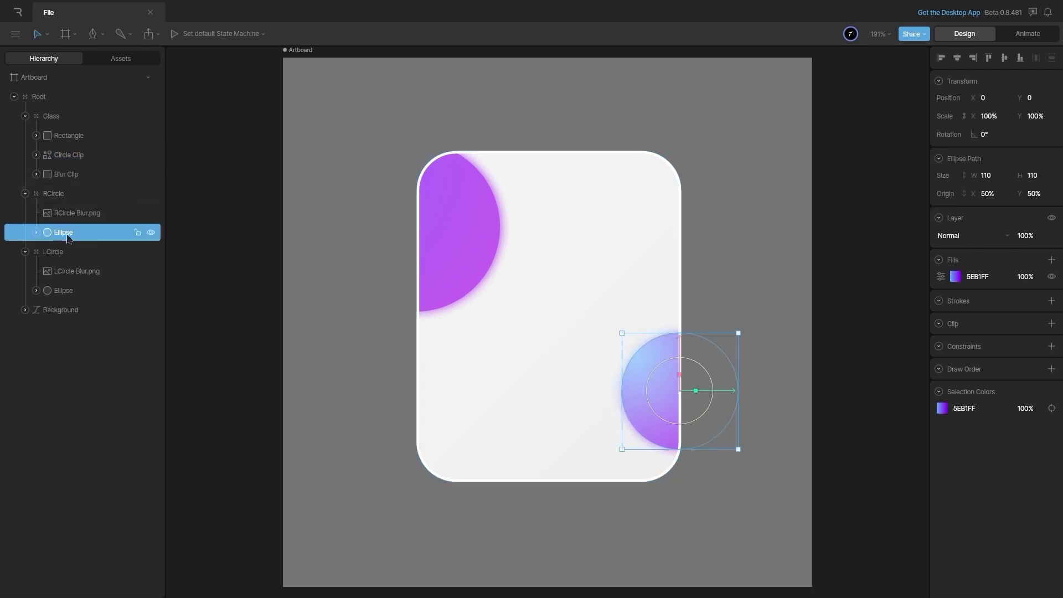
pyautogui.click(1051, 323)
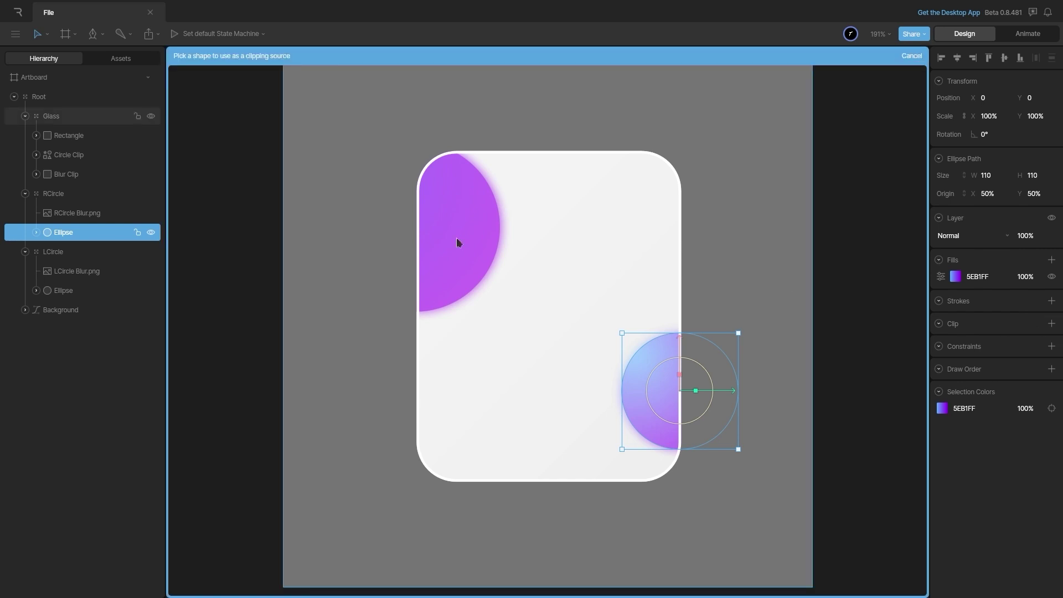
pyautogui.click(92, 157)
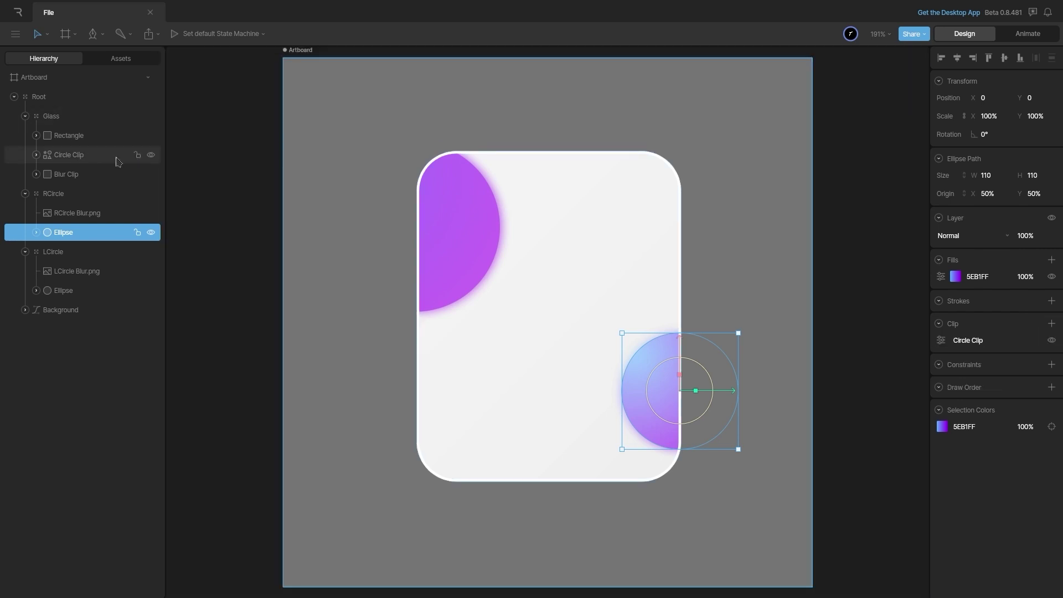
pyautogui.click(941, 341)
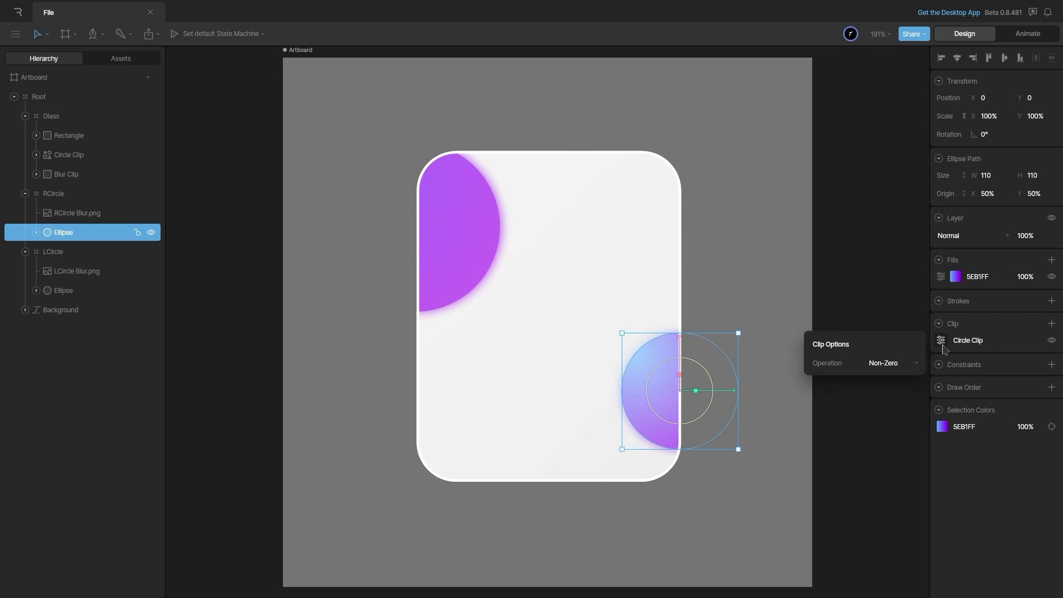
pyautogui.click(886, 363)
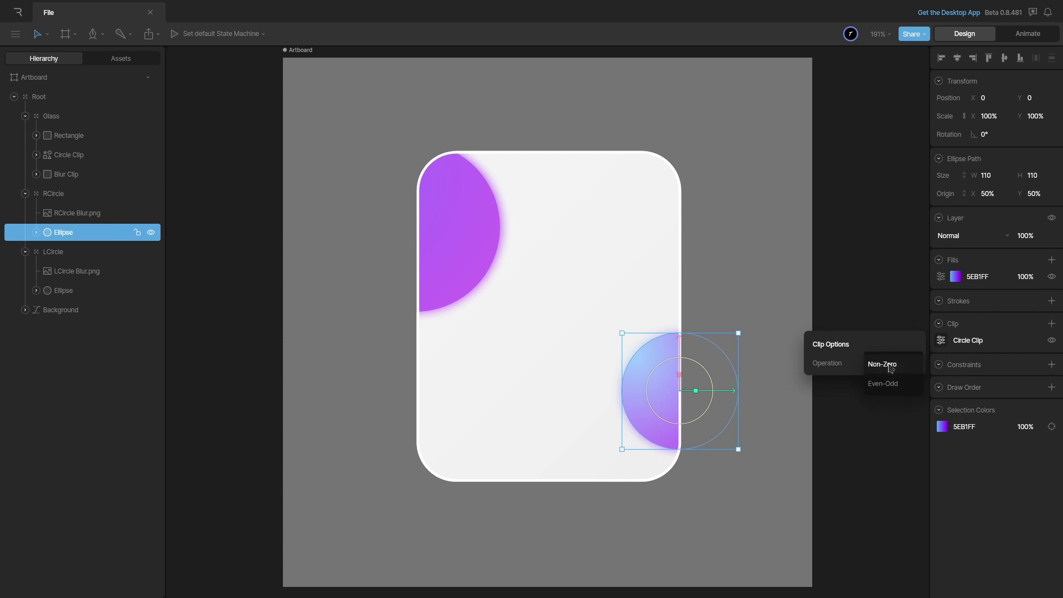
pyautogui.click(885, 384)
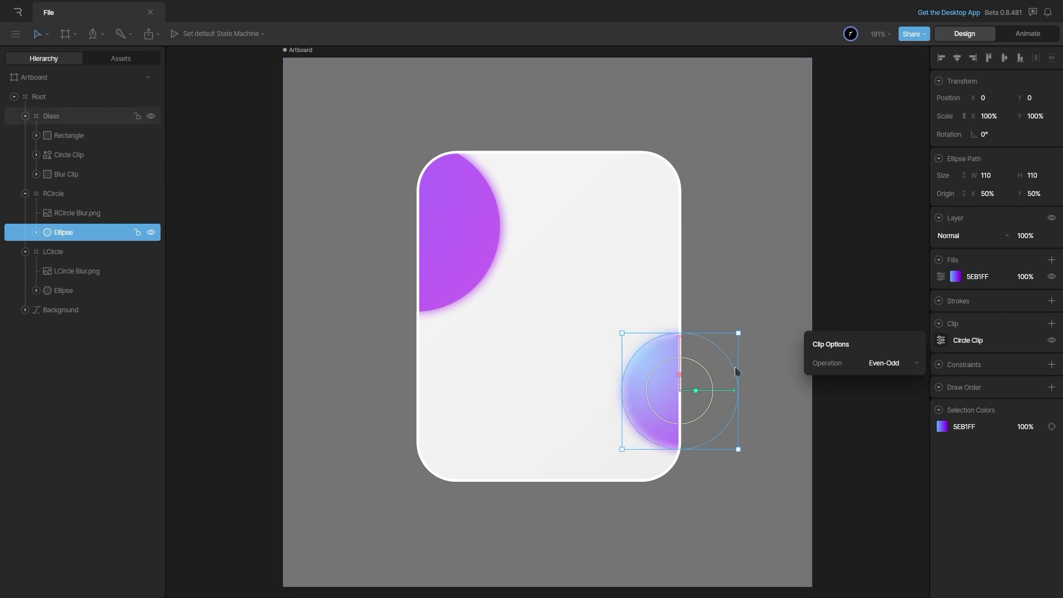
pyautogui.click(871, 274)
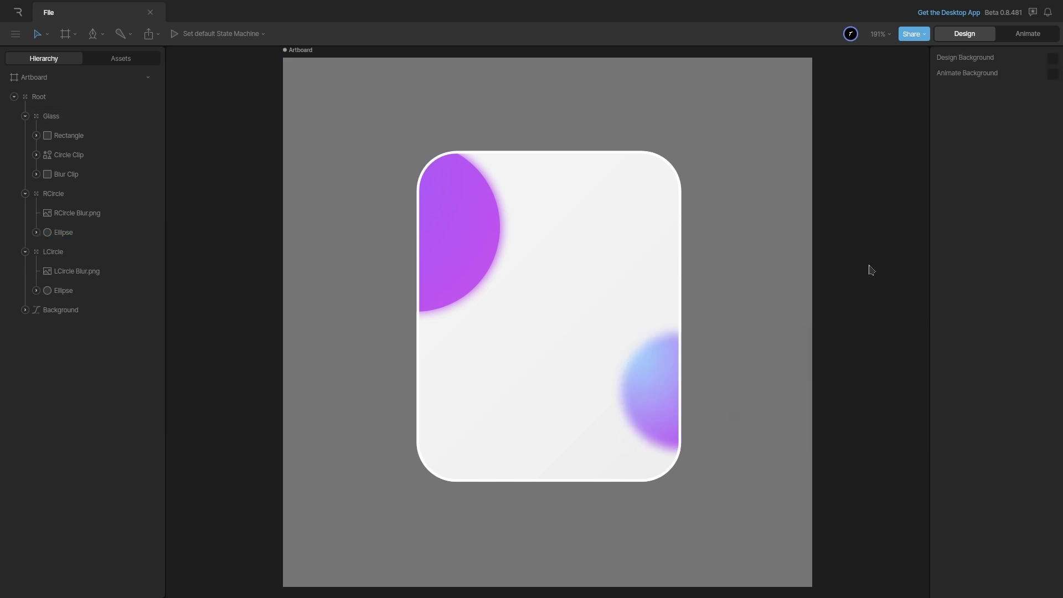
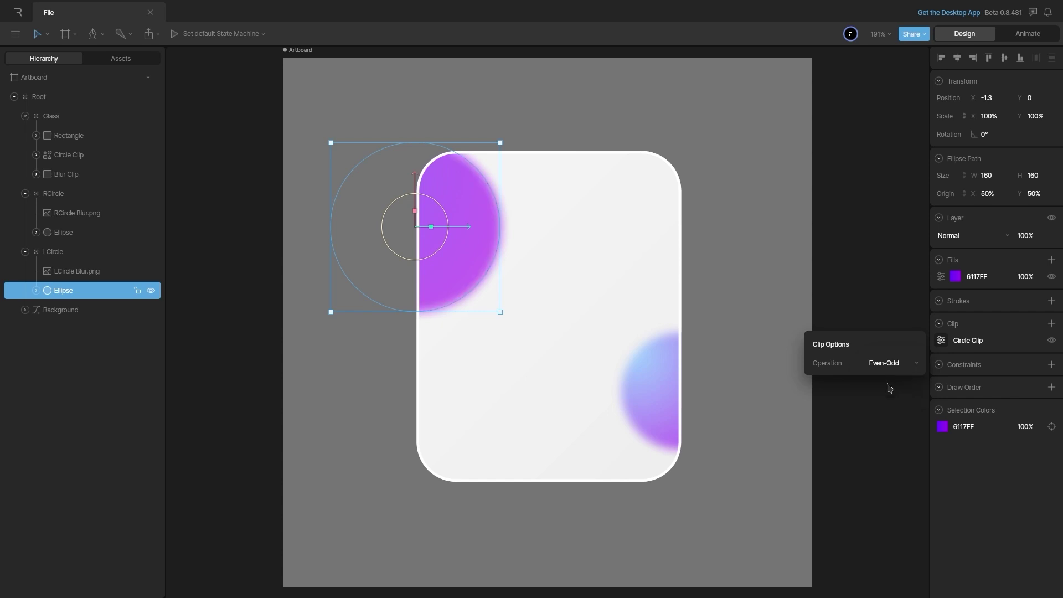
# Step: Remove the fill from the Circle Clip shape and deselect it
pyautogui.click(91, 157)
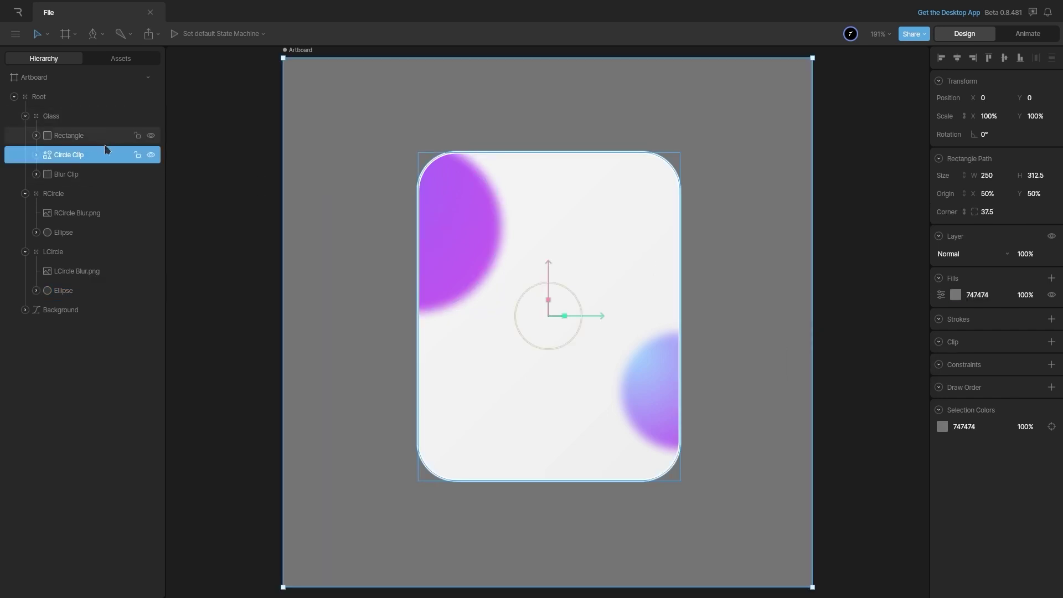
pyautogui.click(1052, 294)
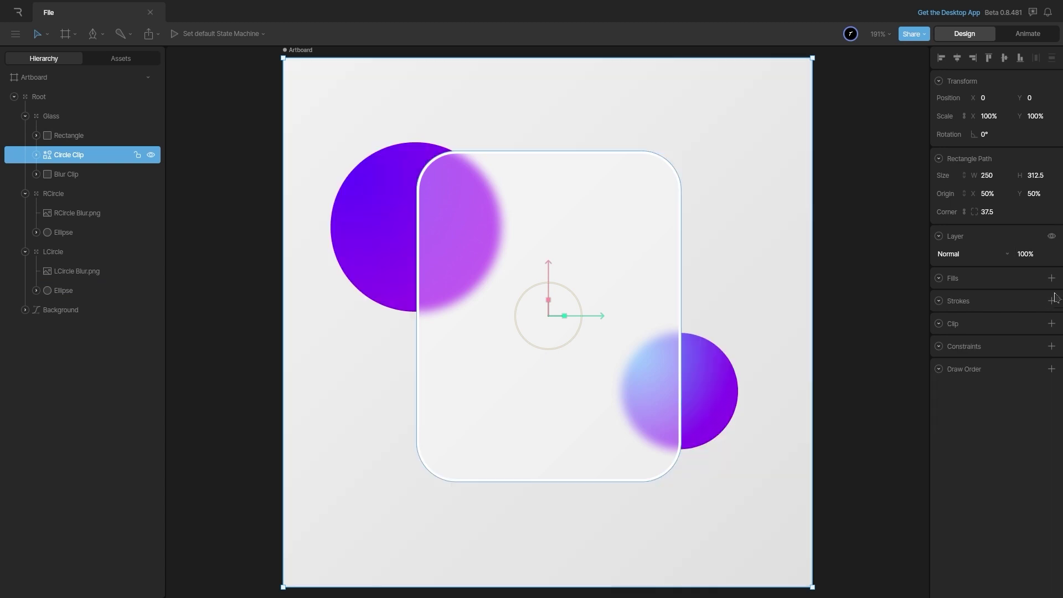
pyautogui.click(859, 227)
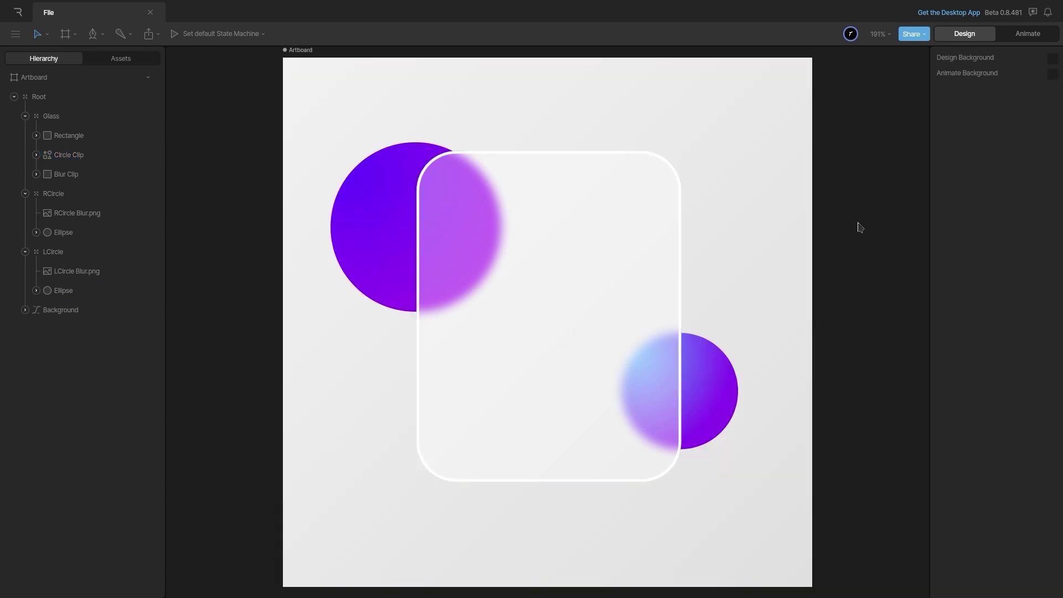
# Step: Move the Glass group across the circles to test the clipping, undo the last move and leave it at X 251.3, Y 239.7
pyautogui.click(87, 118)
pyautogui.moveTo(590, 287)
pyautogui.mouseDown()
pyautogui.moveTo(582, 280)
pyautogui.moveTo(605, 268)
pyautogui.moveTo(579, 287)
pyautogui.moveTo(581, 268)
pyautogui.moveTo(600, 271)
pyautogui.moveTo(593, 290)
pyautogui.moveTo(566, 288)
pyautogui.moveTo(586, 277)
pyautogui.moveTo(596, 289)
pyautogui.moveTo(566, 301)
pyautogui.moveTo(580, 277)
pyautogui.moveTo(596, 289)
pyautogui.moveTo(580, 299)
pyautogui.moveTo(577, 282)
pyautogui.moveTo(594, 277)
pyautogui.mouseUp()
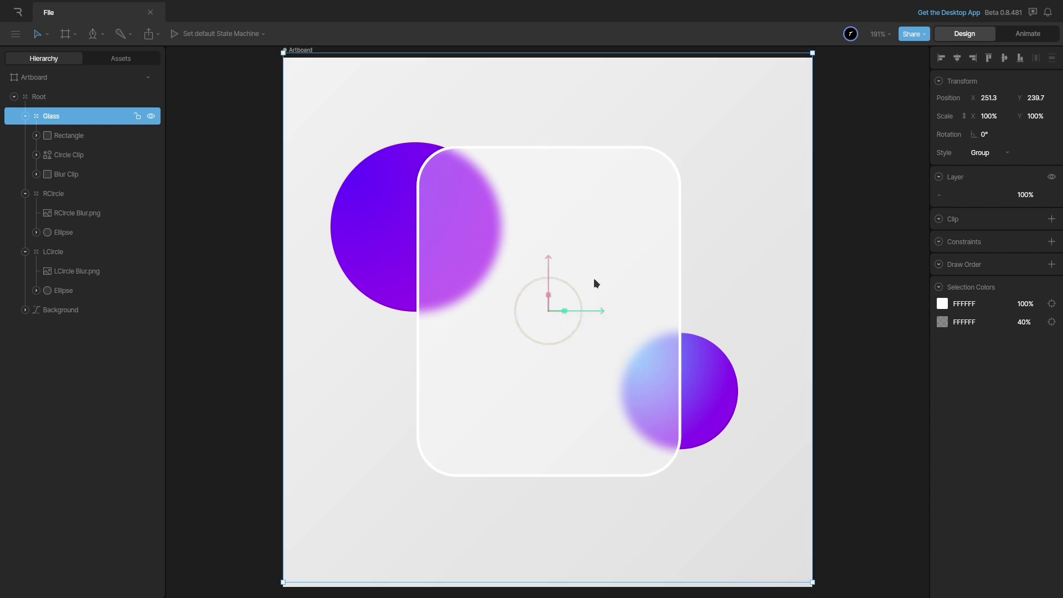
pyautogui.moveTo(643, 271); pyautogui.dragTo(556, 269)
pyautogui.hotkey('ctrl', 'z')
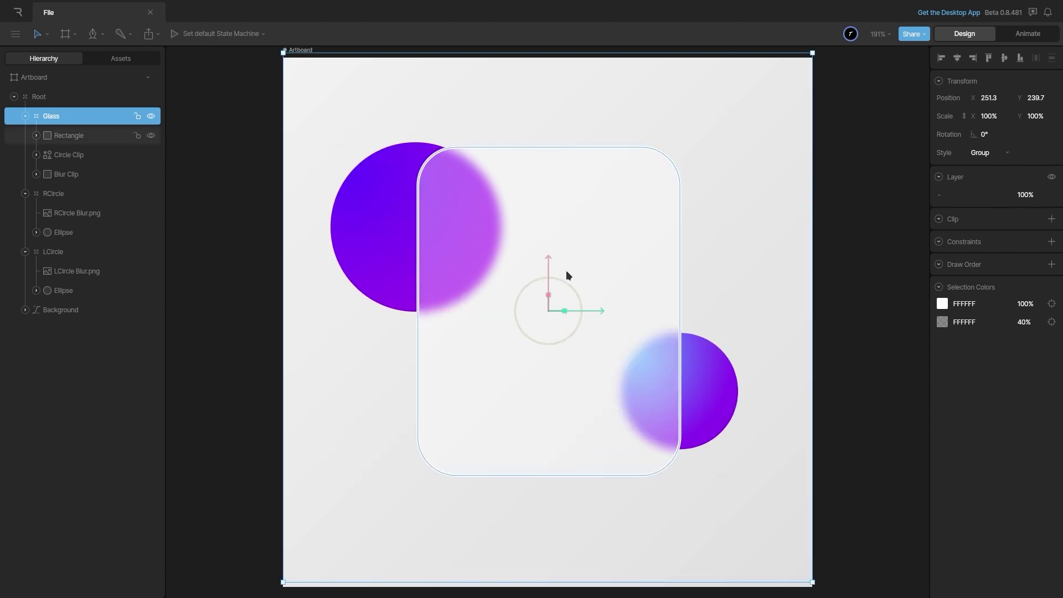
# Step: Edit the vertices of the pen-drawn path in Circle Clip, moving its upper vertices to Y 4.7 on the artboard's top edge
pyautogui.click(77, 156)
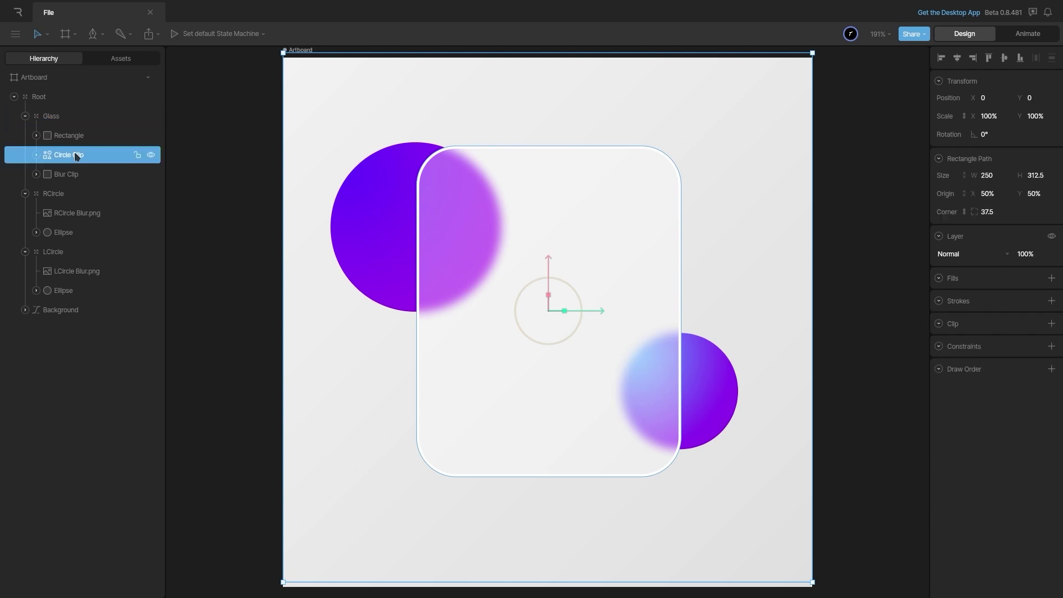
pyautogui.click(36, 157)
pyautogui.click(71, 175)
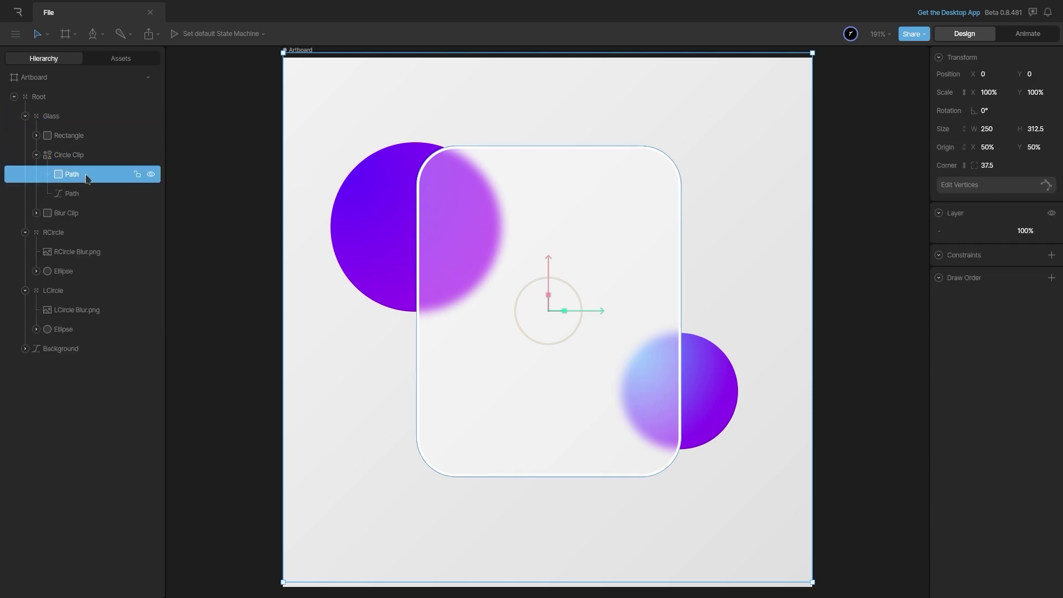
pyautogui.click(99, 195)
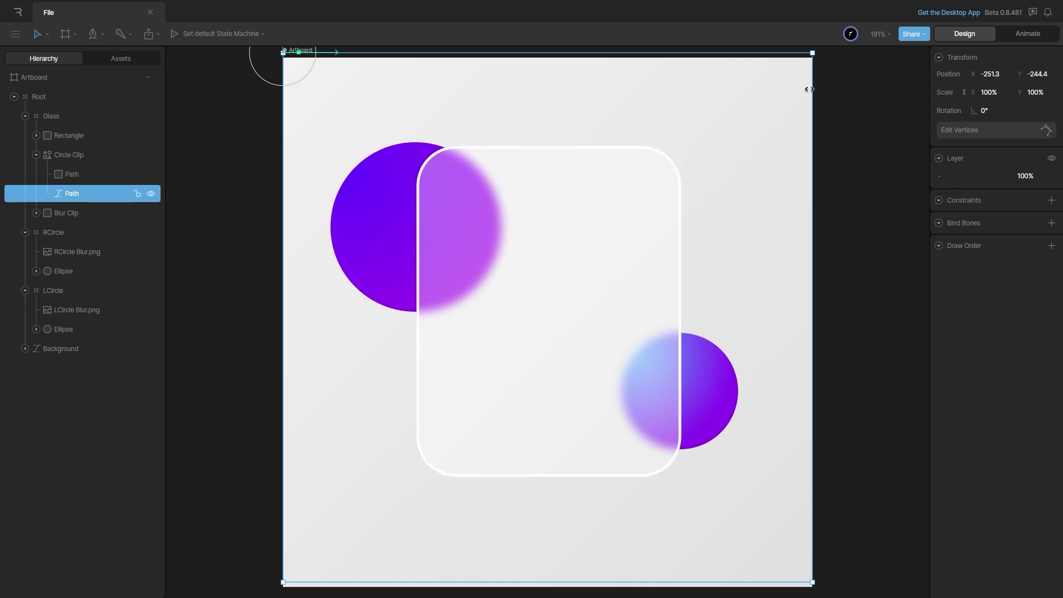
pyautogui.doubleClick(815, 108)
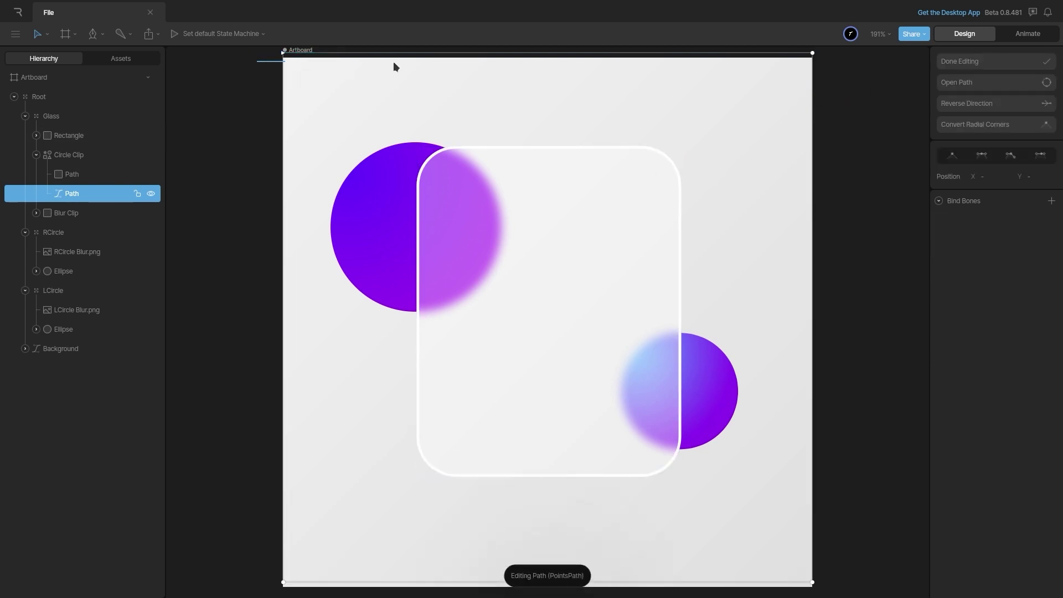
pyautogui.click(812, 53)
pyautogui.moveTo(815, 54); pyautogui.dragTo(815, 59)
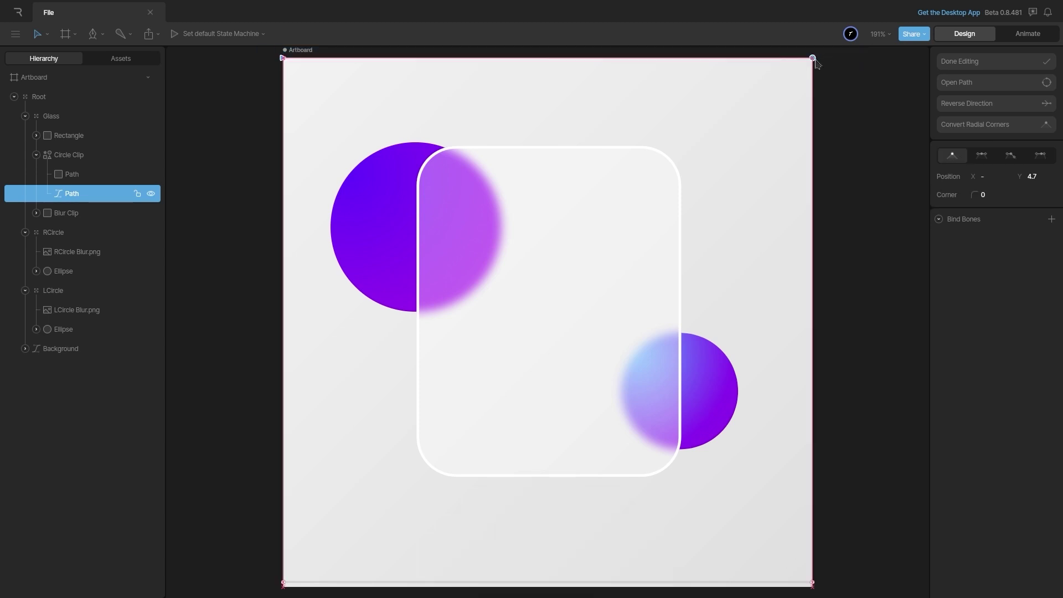
# Step: Stretch the path beyond the artboard's sides, with its right vertices at about X 601 and left ones at X -108.3, and finish editing
pyautogui.moveTo(879, 541); pyautogui.dragTo(774, 50)
pyautogui.click(282, 583)
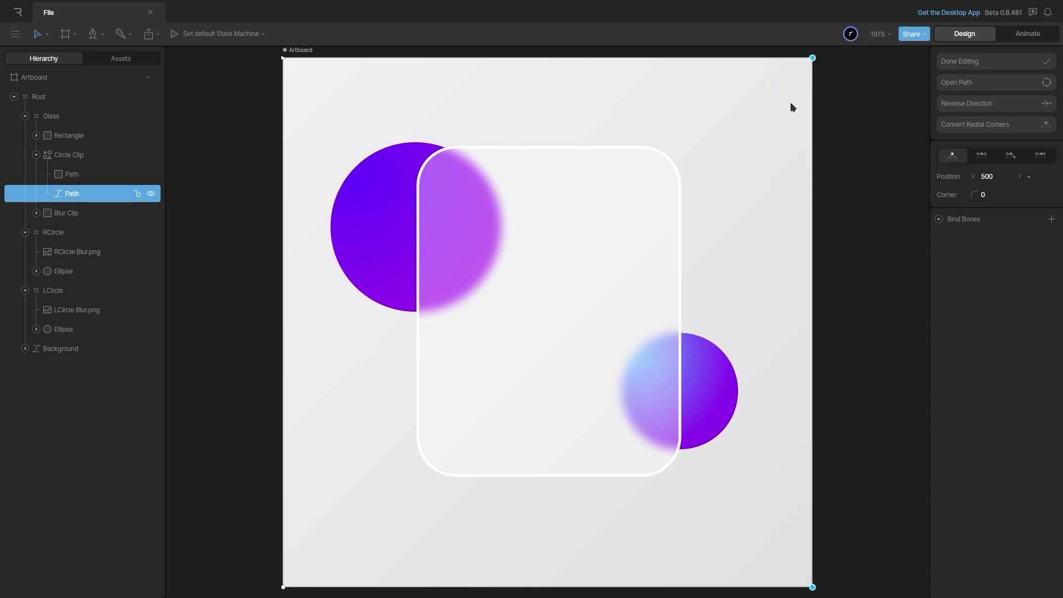
pyautogui.moveTo(814, 62); pyautogui.dragTo(903, 60)
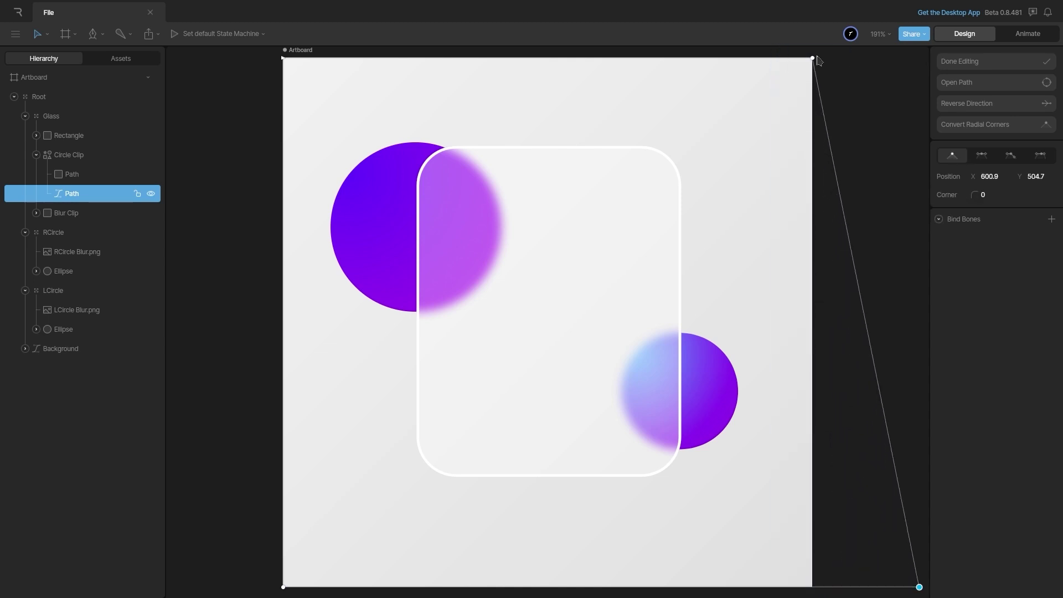
pyautogui.moveTo(813, 63); pyautogui.dragTo(922, 59)
pyautogui.moveTo(244, 51); pyautogui.dragTo(168, 586)
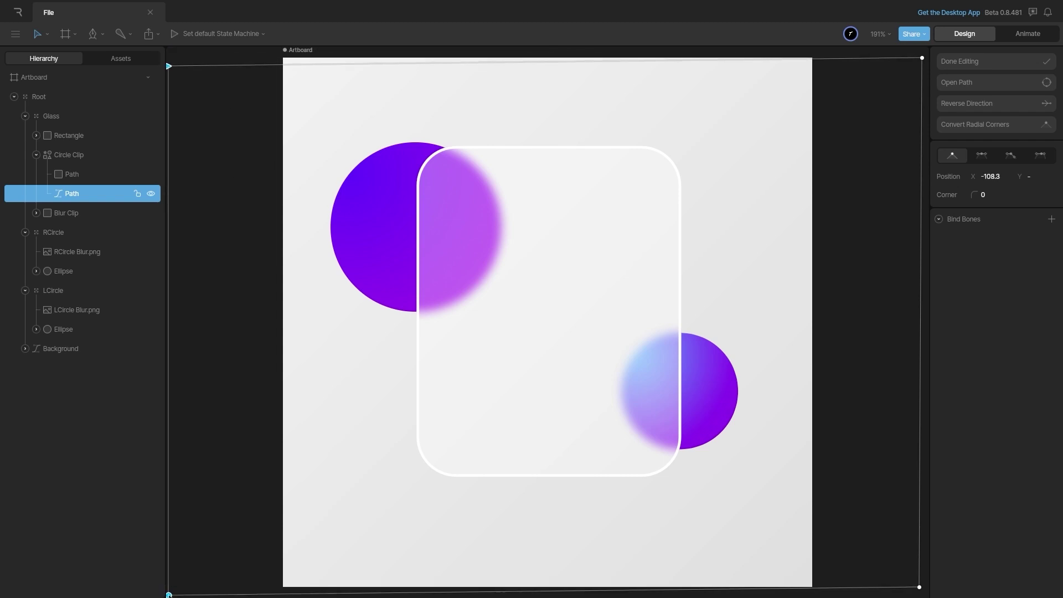
pyautogui.click(952, 65)
# Step: Move the Glass group across the circles to test the enlarged clipping path, and undo a move
pyautogui.click(74, 137)
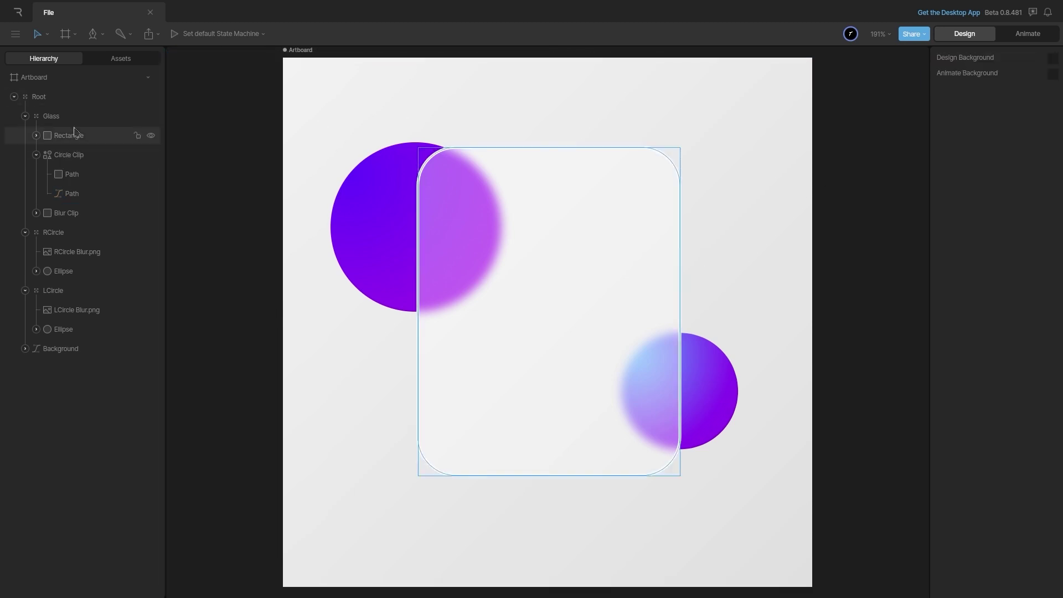
pyautogui.click(72, 115)
pyautogui.moveTo(603, 259); pyautogui.dragTo(537, 269)
pyautogui.hotkey('ctrl', 'z')
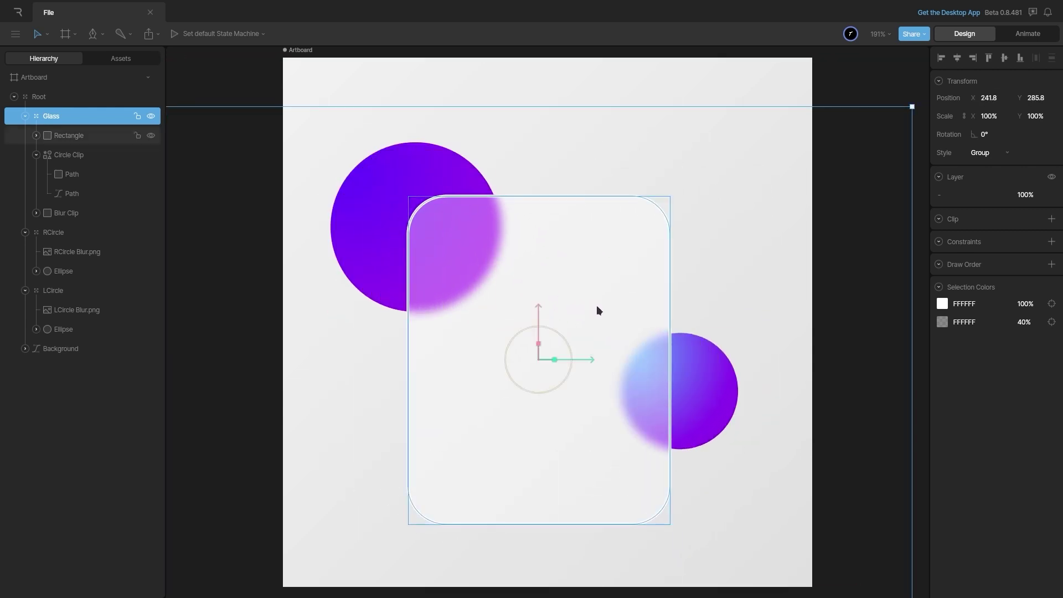